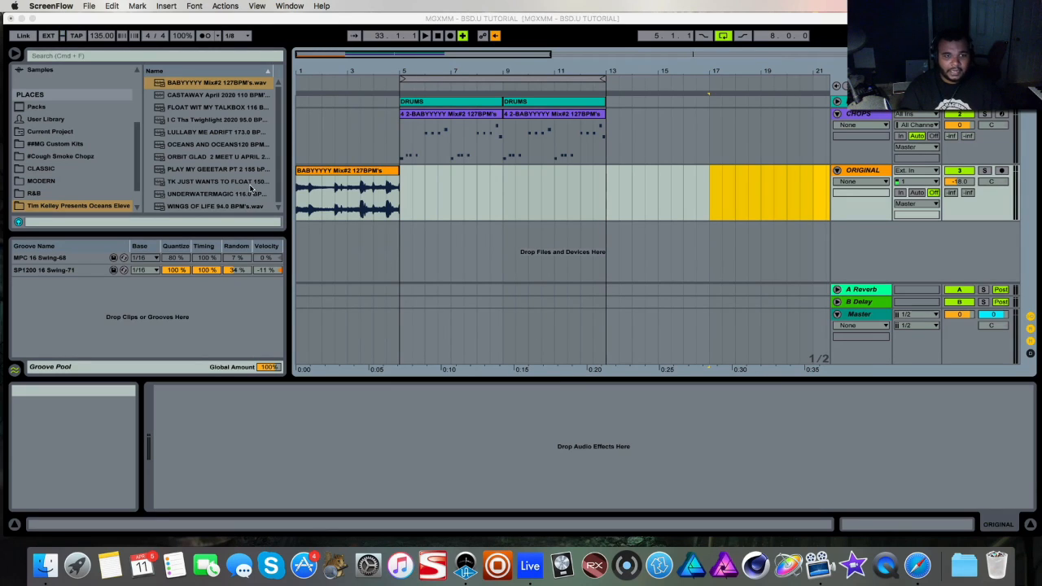
Step: Audition several samples in the open sample folder, from I C Tha Twighlight through WINGS OF LIFE, ending with BABYYYYY Mix#2, and stop playback
left_click(220, 121)
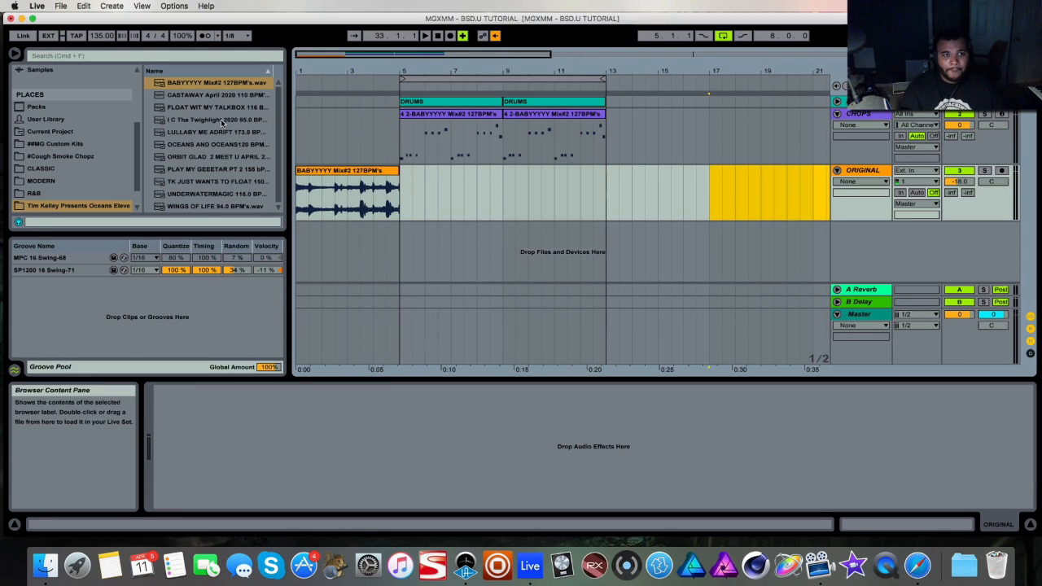
left_click(220, 119)
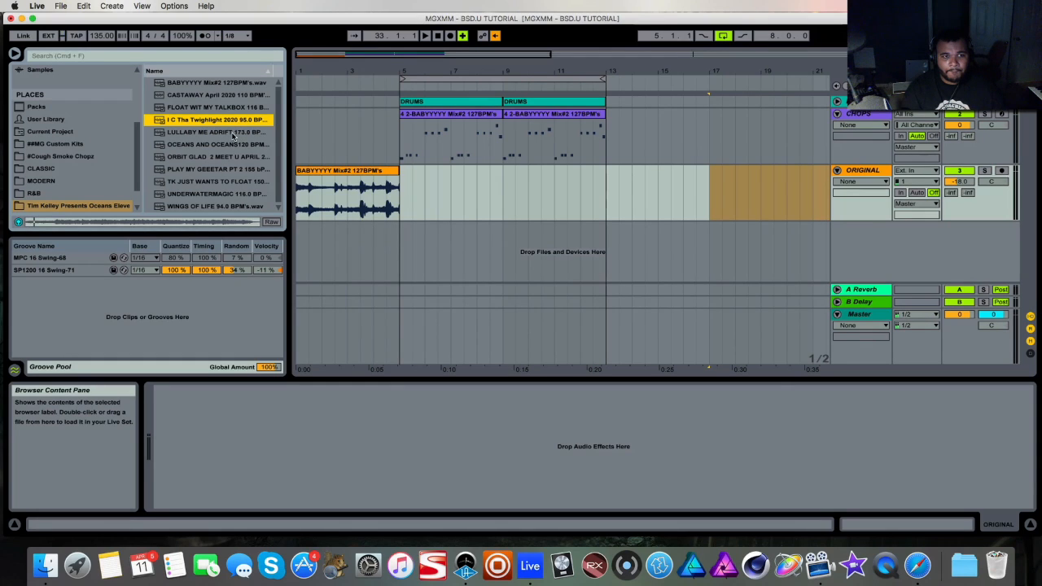
left_click(228, 133)
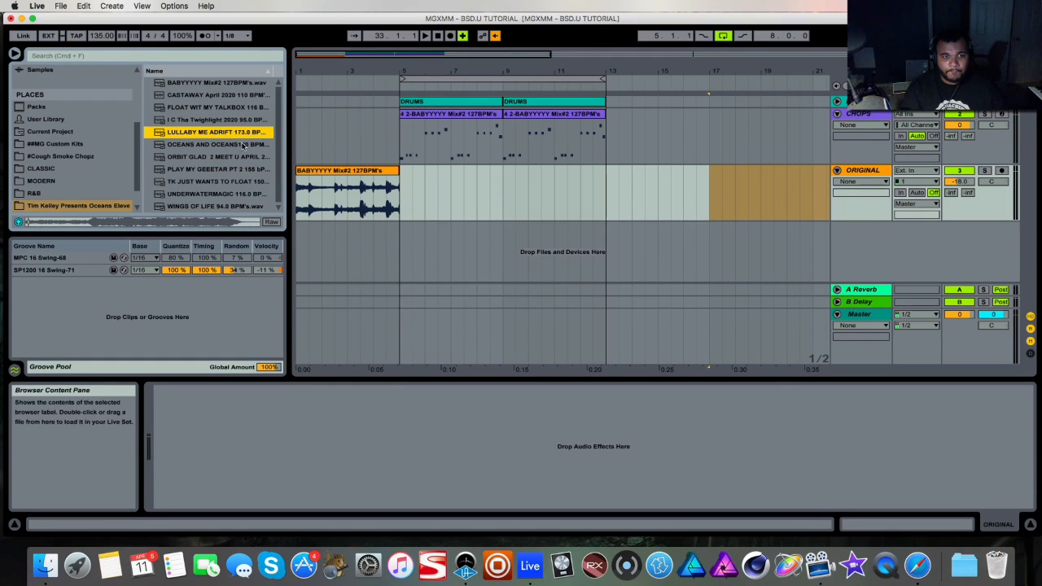
left_click(213, 184)
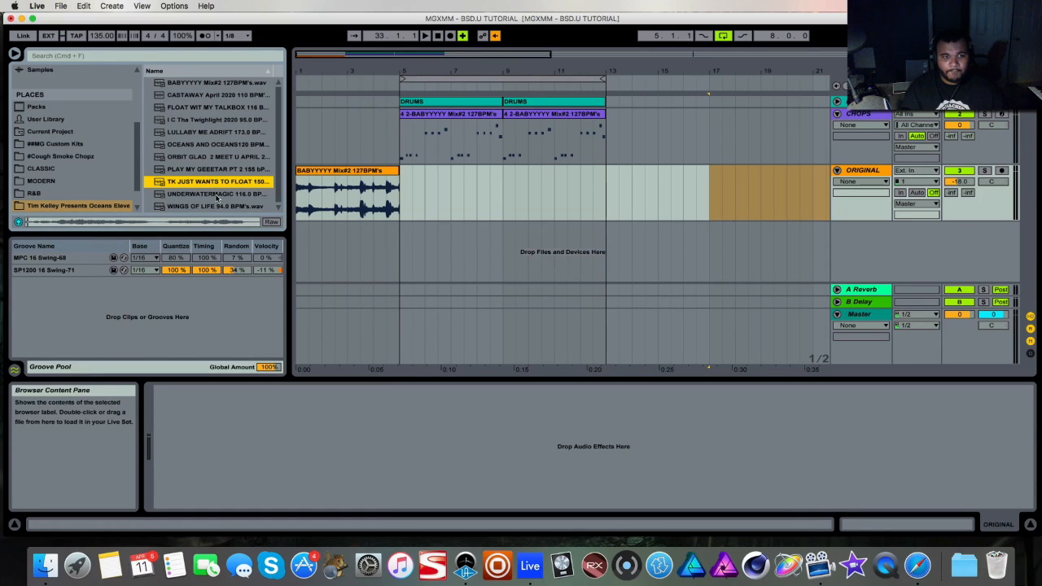
left_click(217, 196)
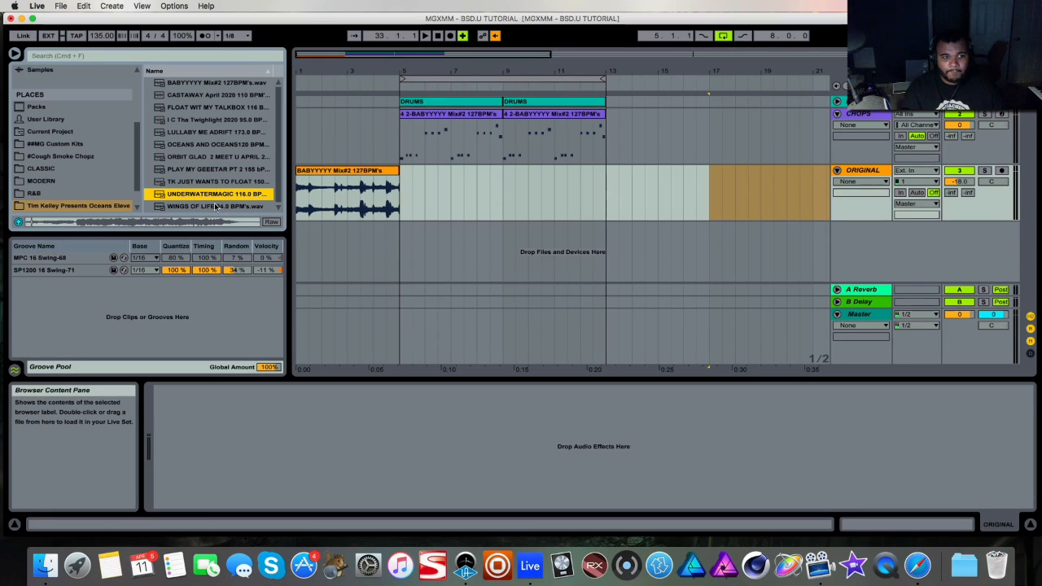
left_click(214, 205)
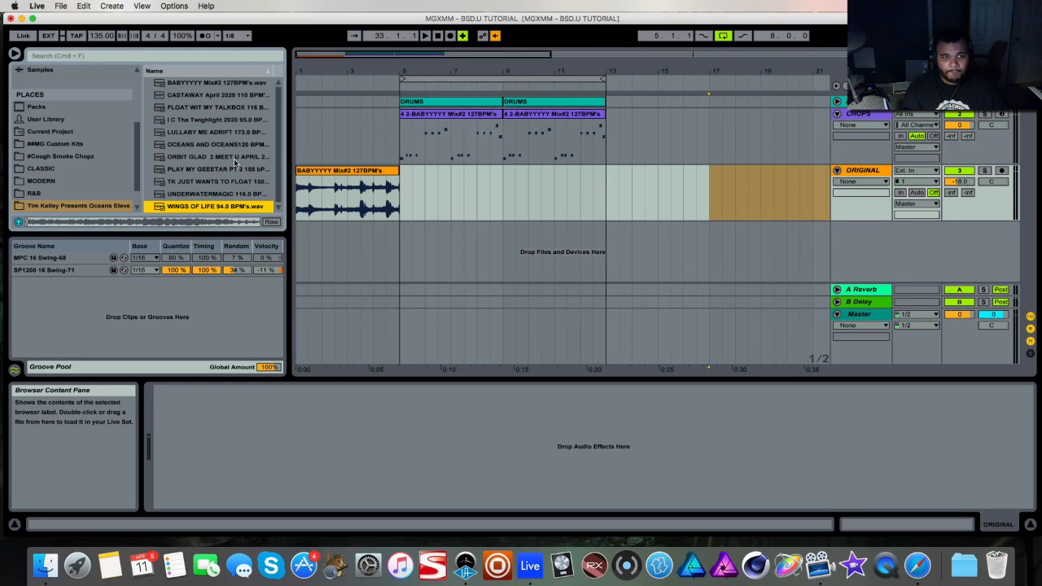
left_click(230, 96)
left_click(234, 84)
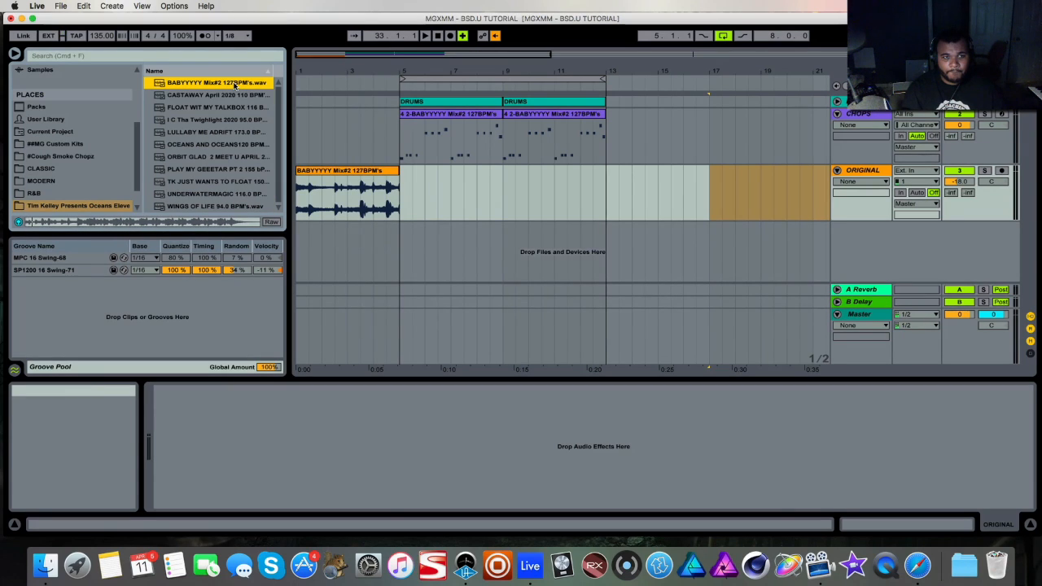
left_click(438, 36)
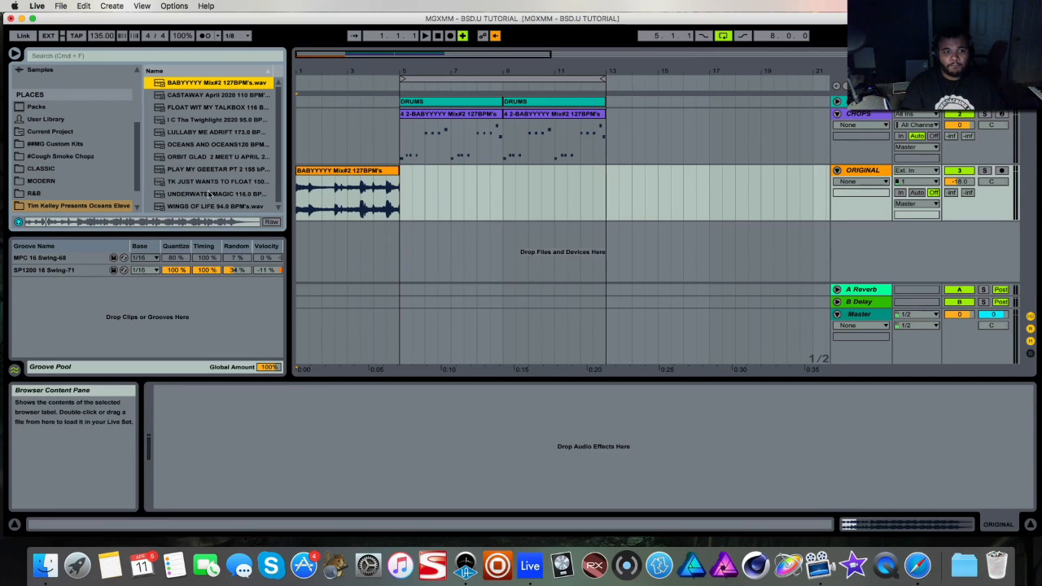
Step: Show the CHOPS track's devices, unfold the BABYYYYY Mix#2 sampler and arm the track to play its slices
left_click(61, 205)
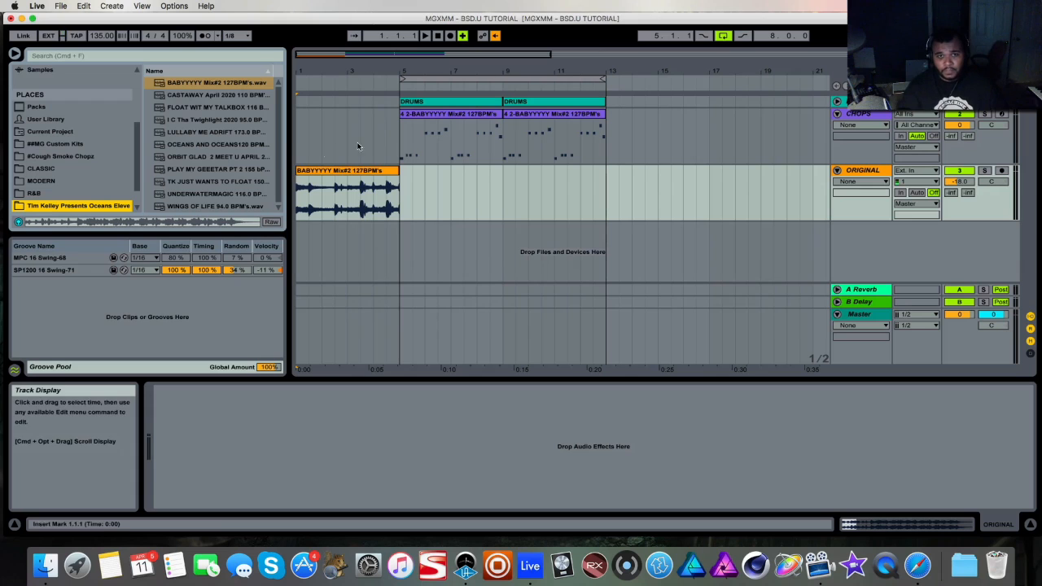
left_click(448, 114)
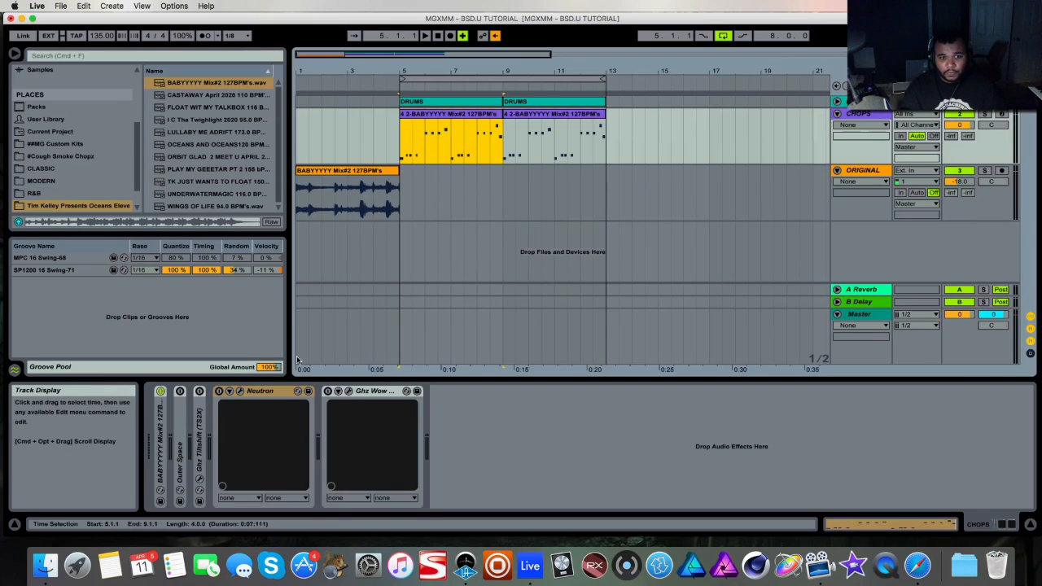
double_click(163, 429)
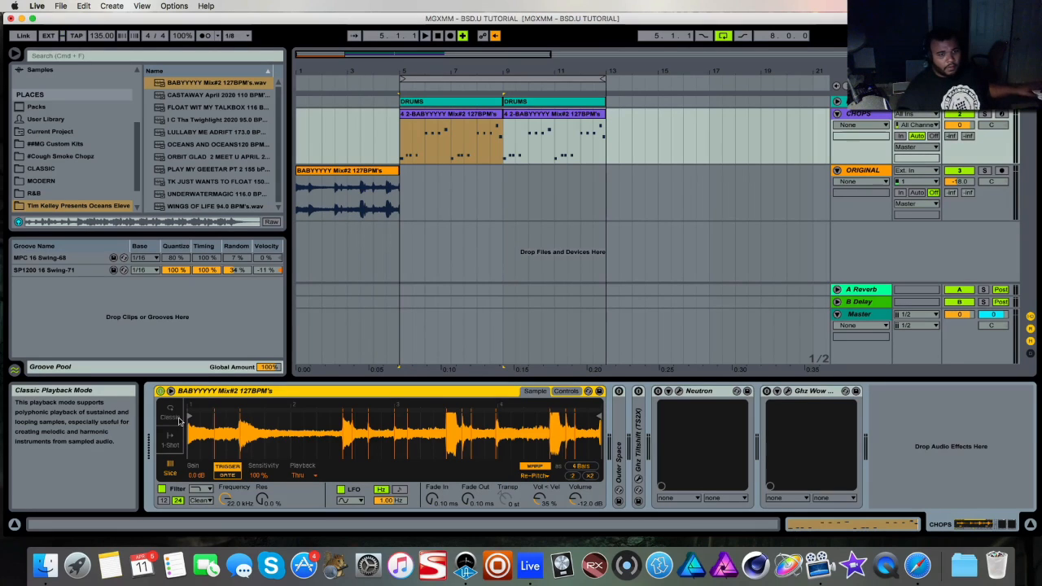
left_click(1003, 114)
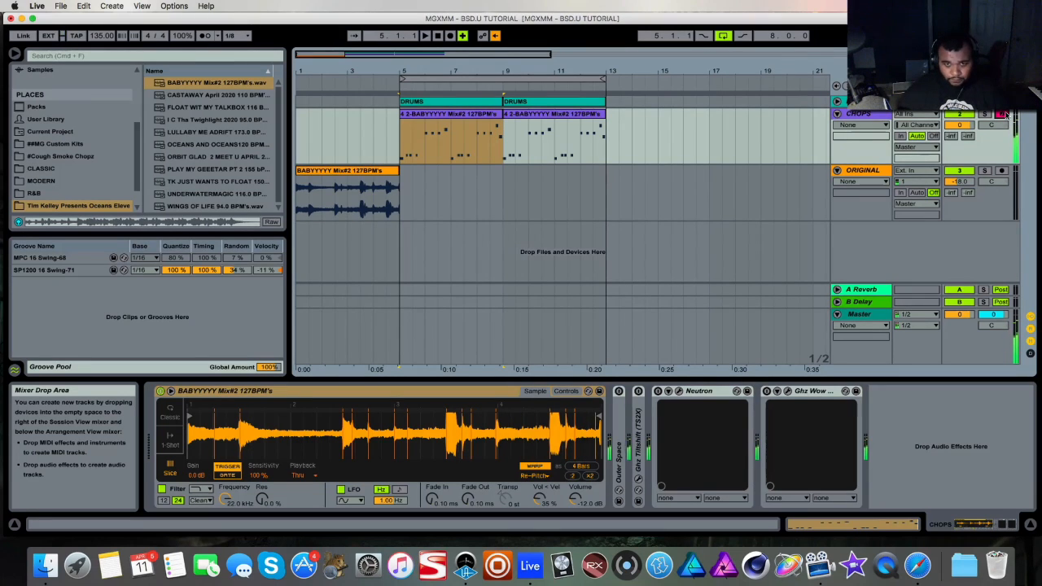
Step: Display the DRUMS track's Impulse kit and briefly play the arrangement from bar 5
left_click(863, 101)
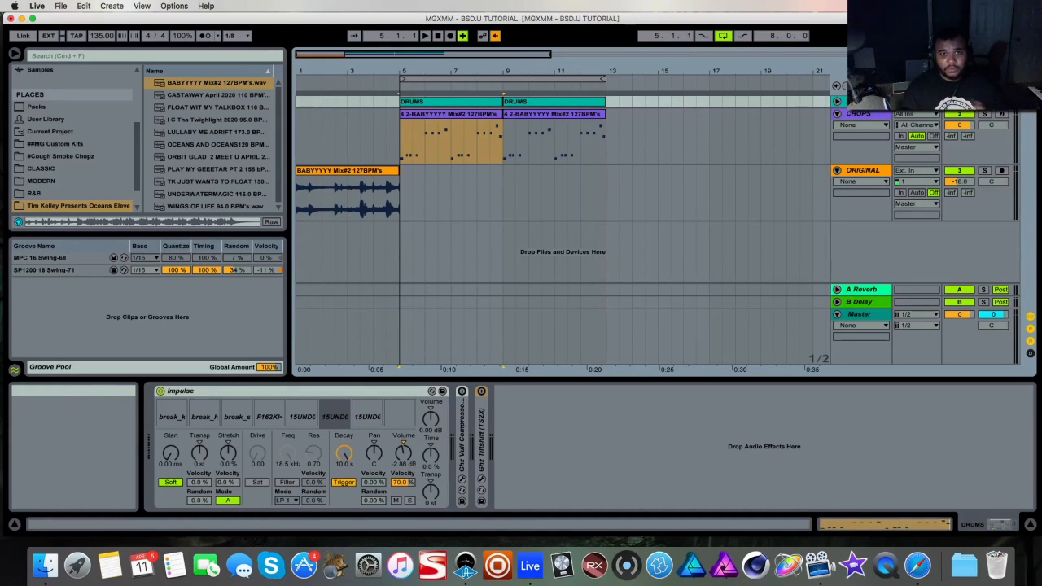
left_click(424, 37)
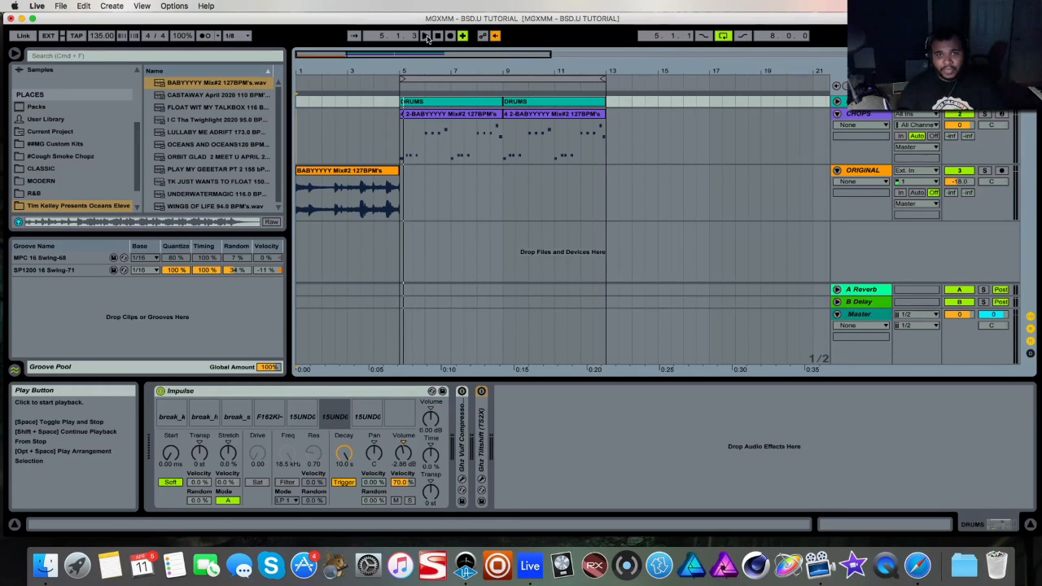
Step: Solo the CHOPS track, then unfold and activate its Outer Space effect
left_click(861, 113)
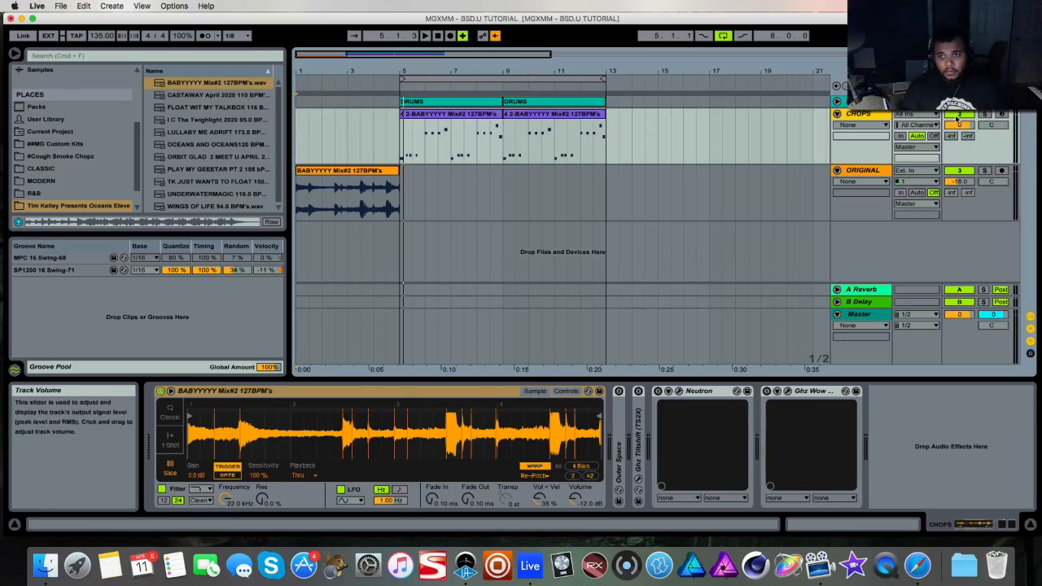
left_click(985, 115)
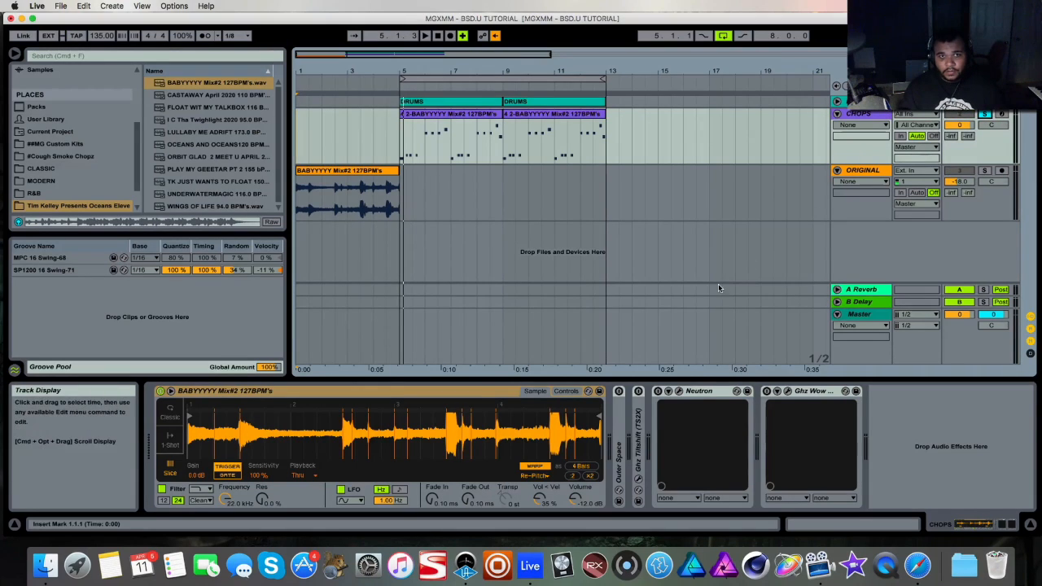
left_click(622, 421)
double_click(622, 421)
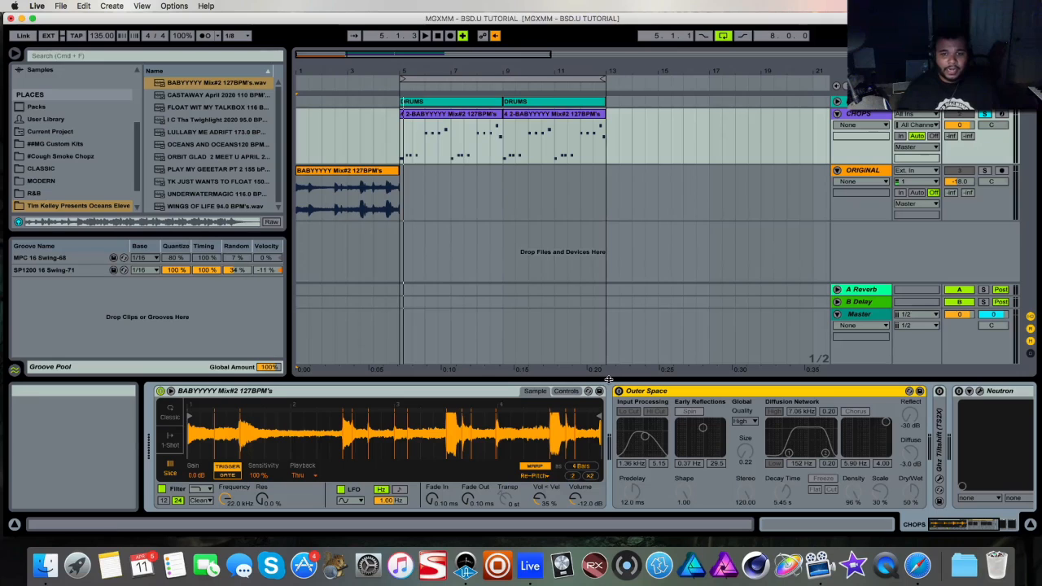
left_click(619, 392)
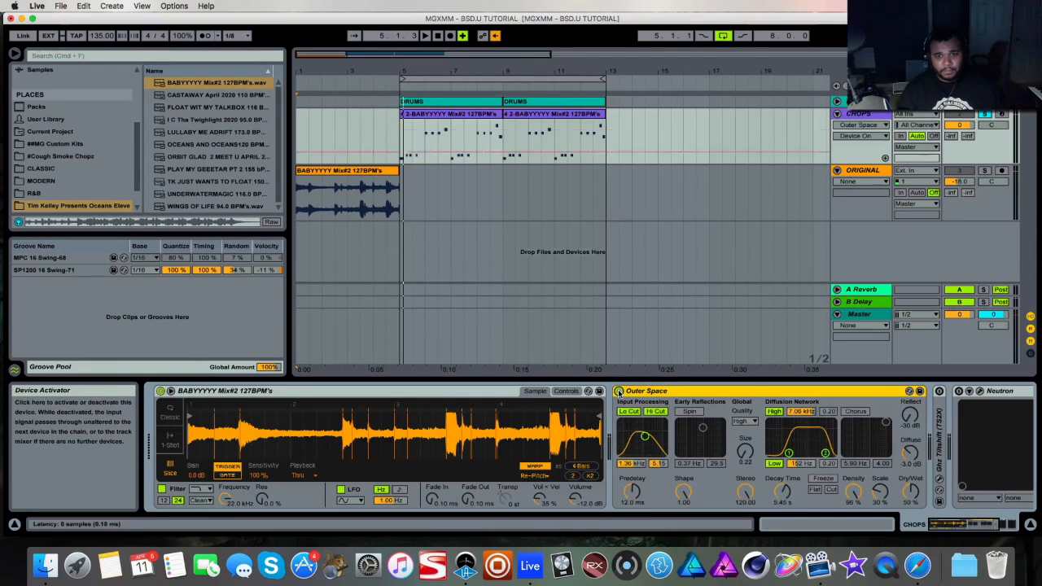
Step: Play the soloed chops from bar 5 to listen to them with Outer Space active
key("space")
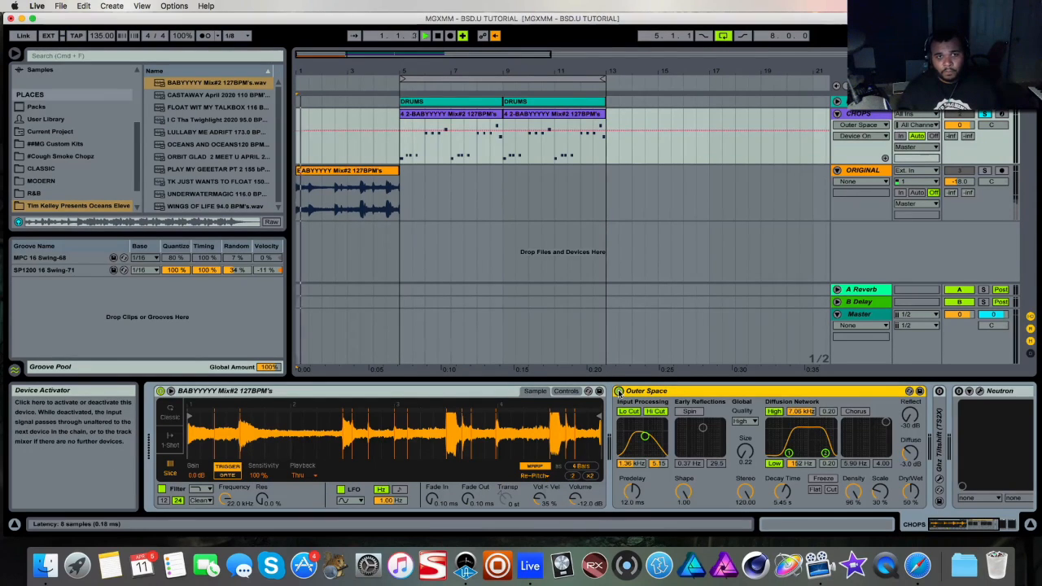
left_click(401, 88)
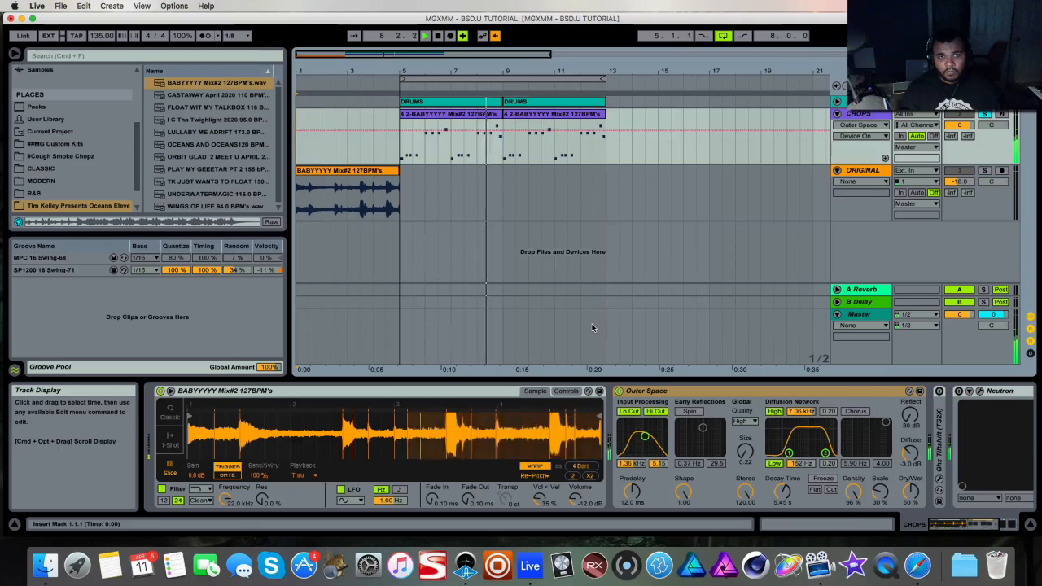
key("space")
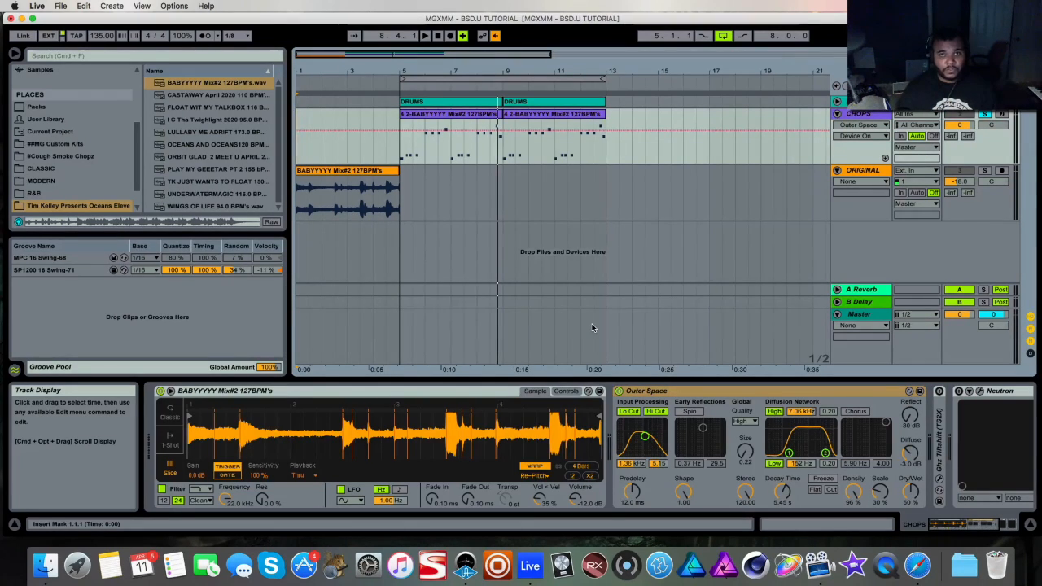
key("space")
left_click(401, 92)
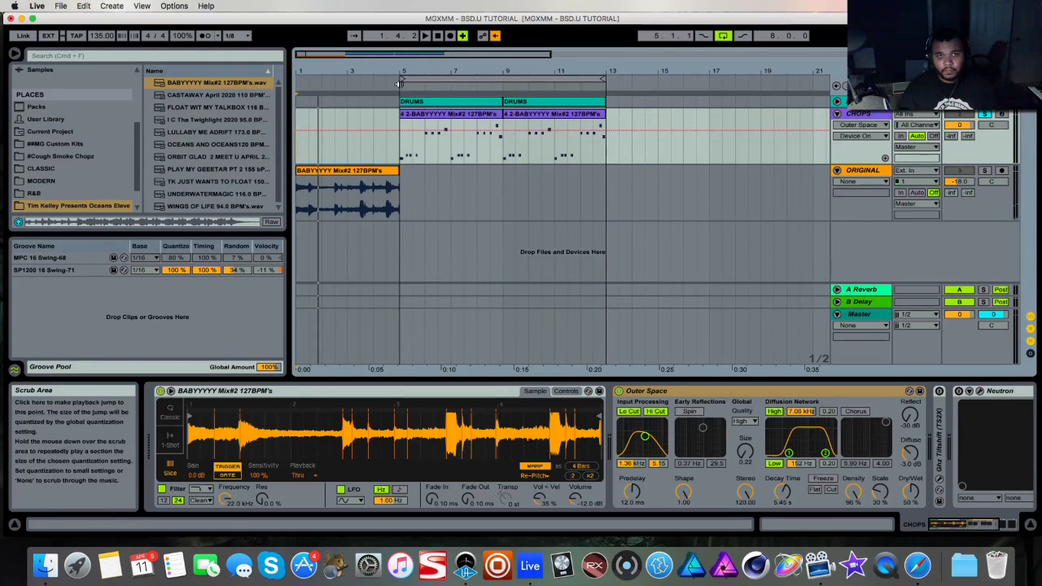
Step: Fold the Outer Space and sampler devices, unfold Ghz Tiltshift on the CHOPS track and stop playback
double_click(716, 390)
double_click(481, 393)
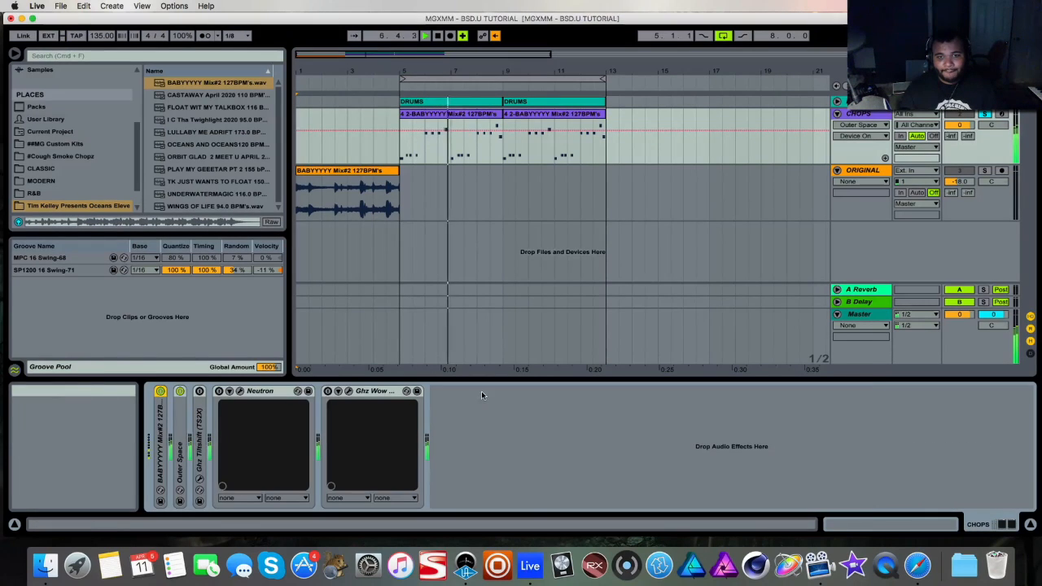
double_click(200, 421)
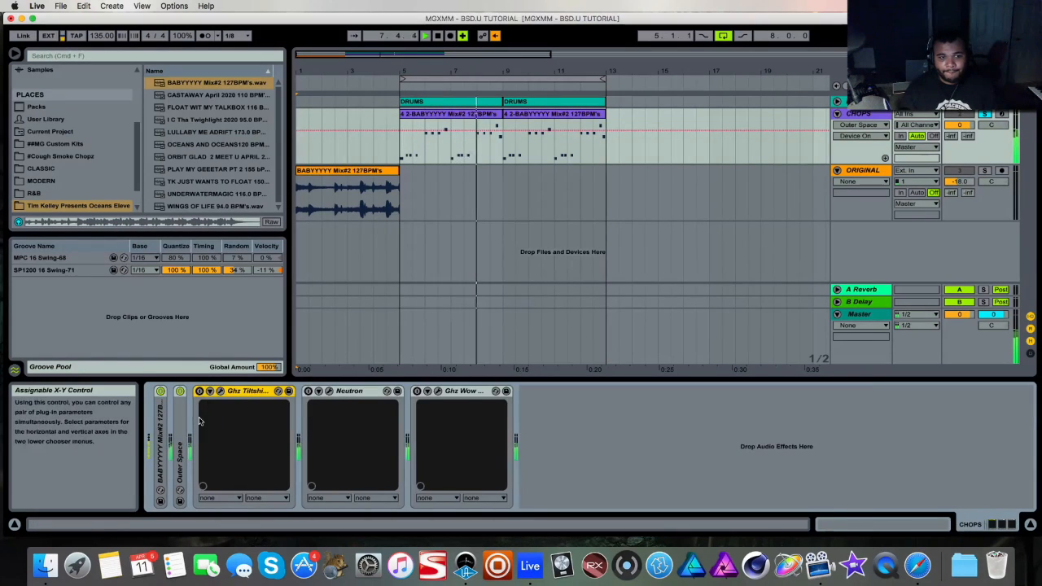
key("space")
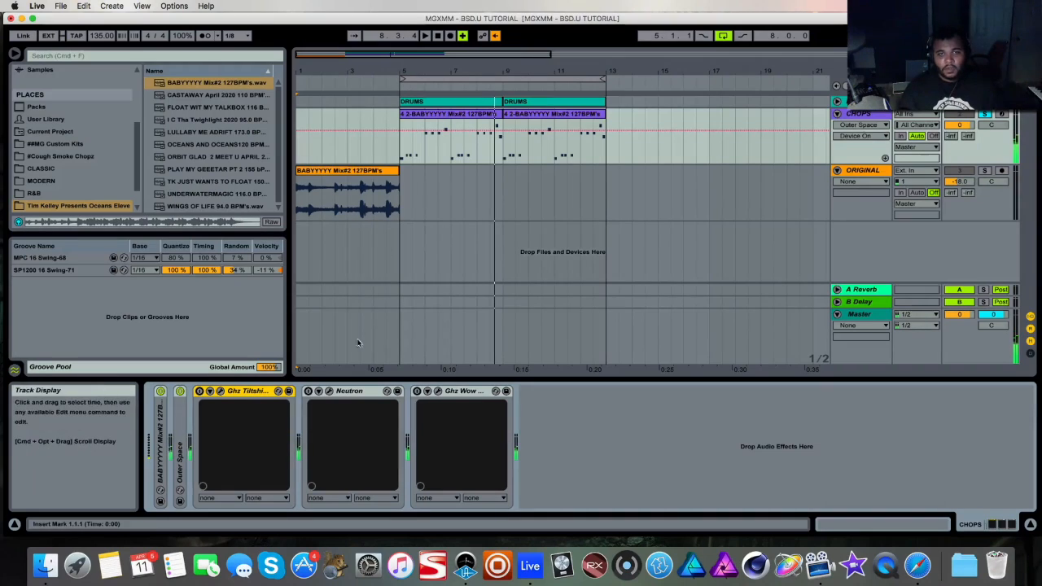
Step: Activate Ghz Tiltshift on the CHOPS track, open its plug-in window and move it over the empty arrangement area
left_click(224, 395)
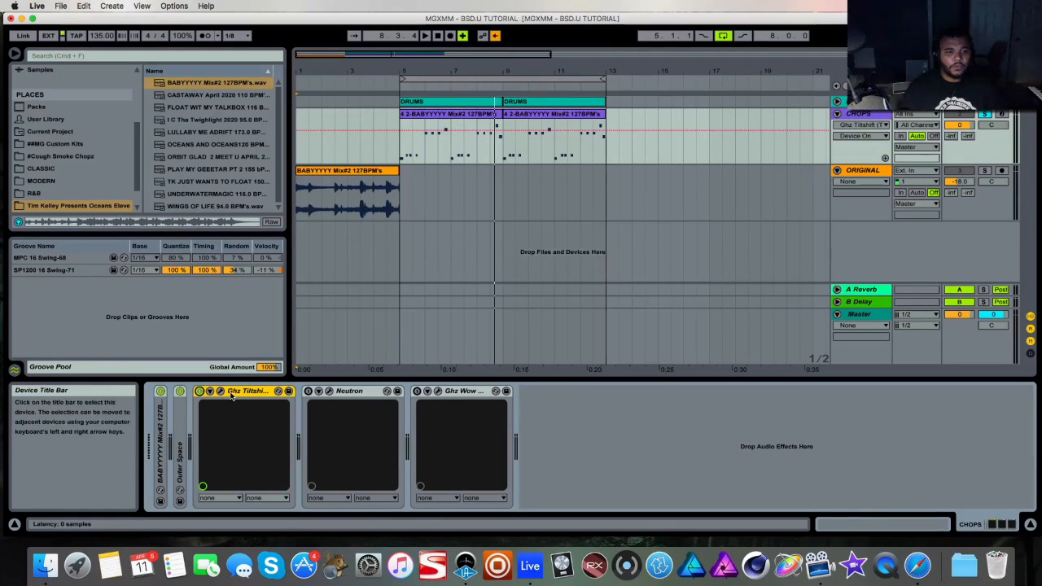
left_click(224, 391)
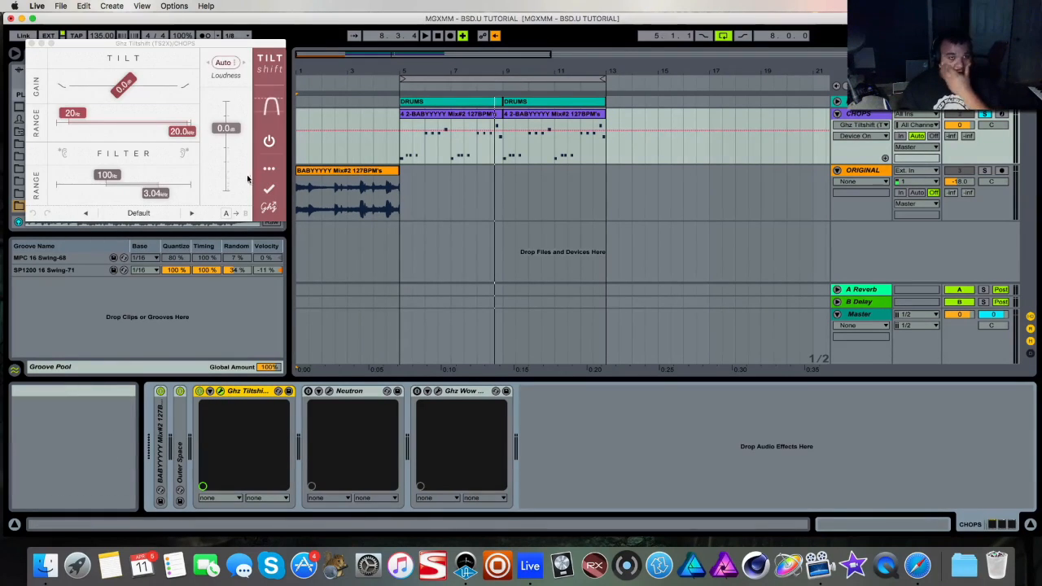
left_click_drag(187, 38, 629, 199)
left_click_drag(181, 38, 181, 40)
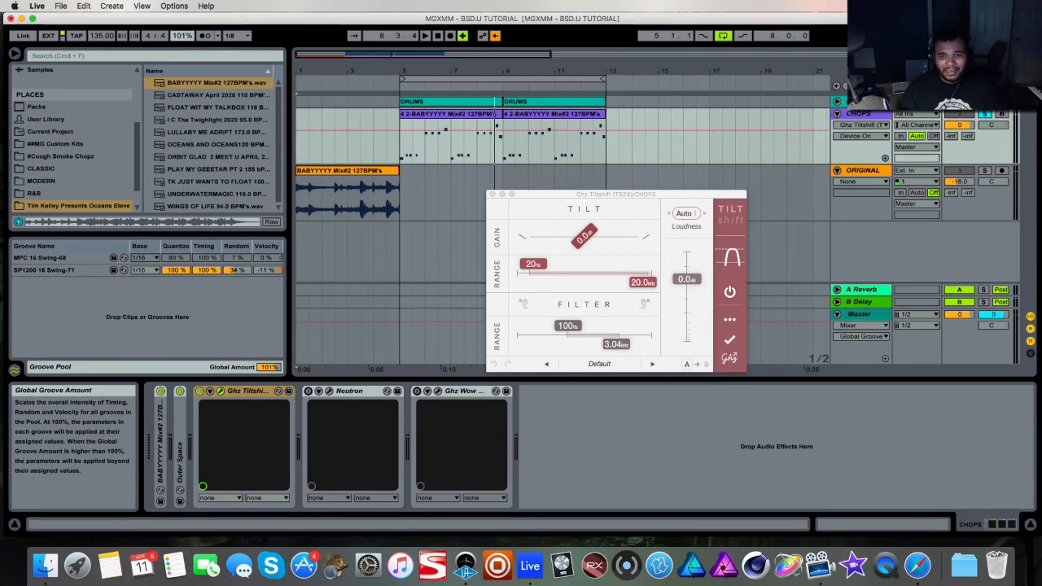
left_click(590, 195)
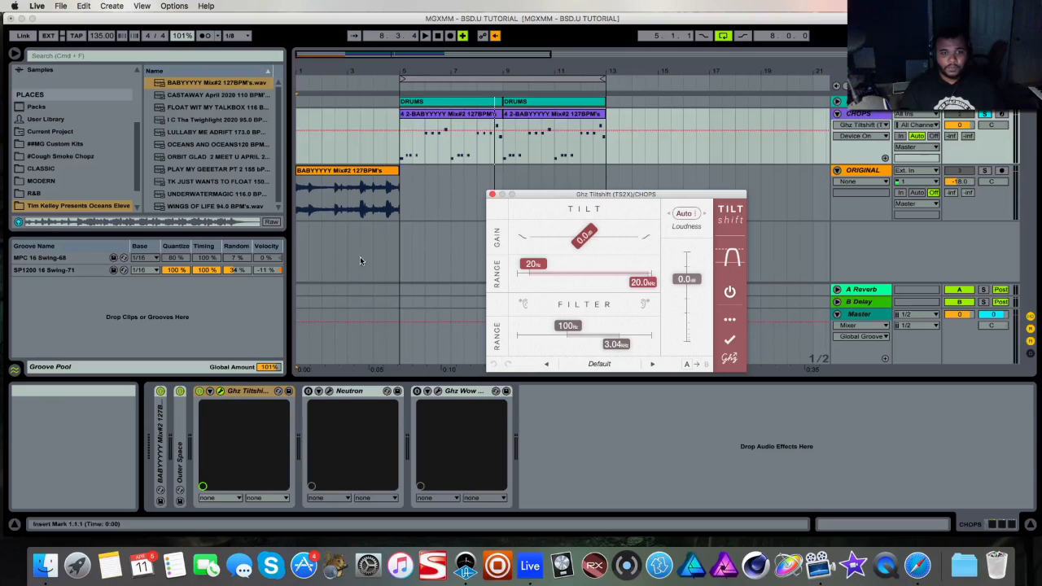
Step: While playing from bar 5, lower the Tiltshift filter's upper limit to about 2.82 kHz, then close its window and stop playback
left_click(399, 88)
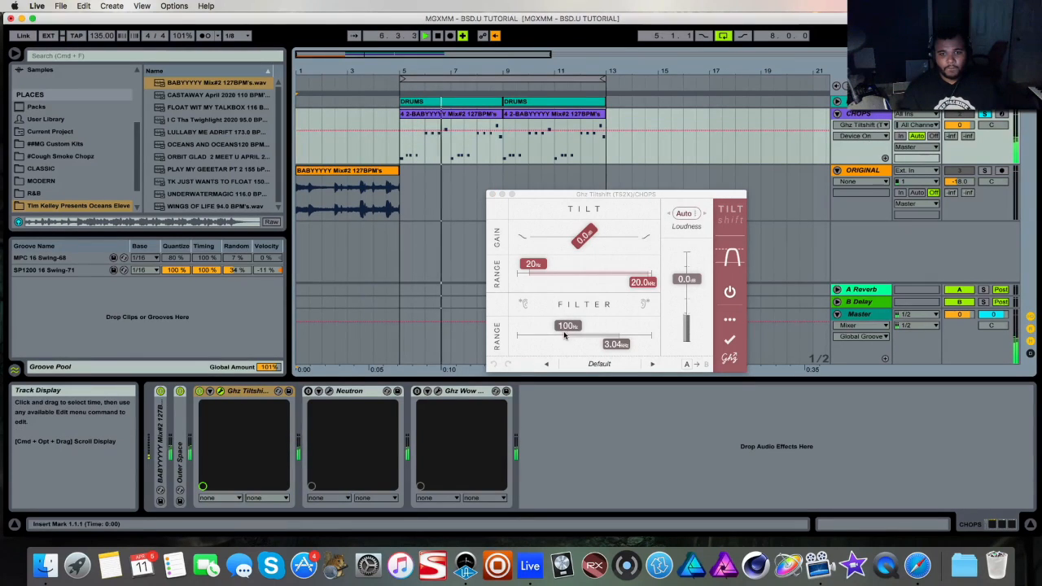
mouse_move(565, 330)
left_mouse_down()
mouse_move(606, 325)
mouse_move(568, 328)
left_mouse_up()
left_click_drag(631, 349, 624, 348)
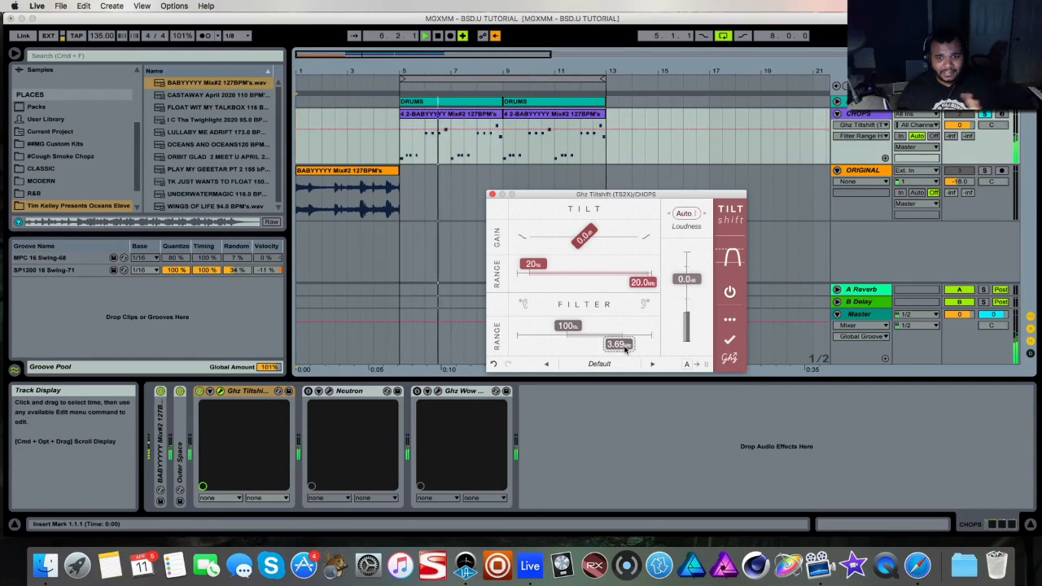
left_click_drag(623, 348, 626, 348)
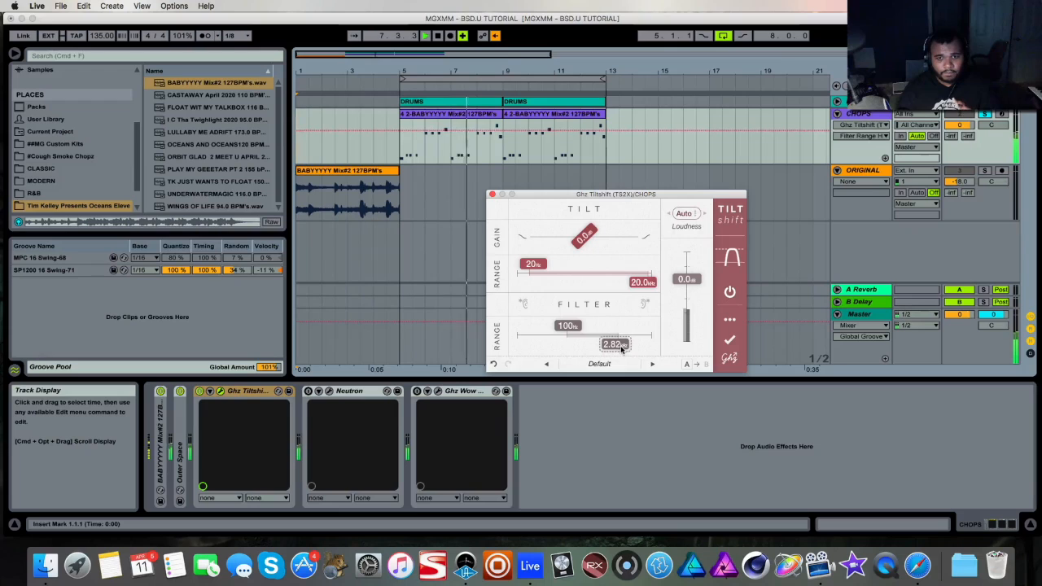
left_click(492, 196)
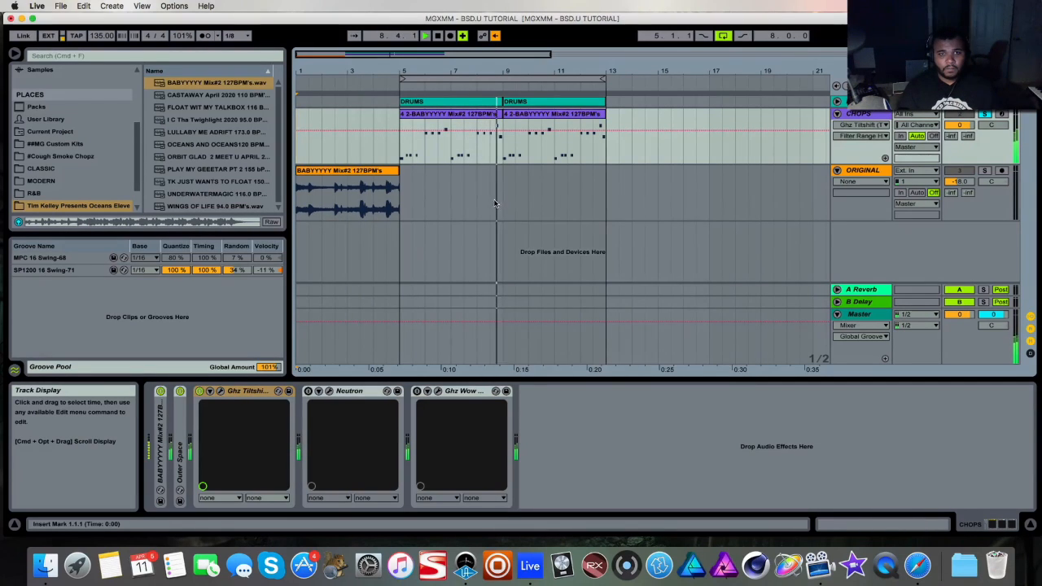
left_click(436, 38)
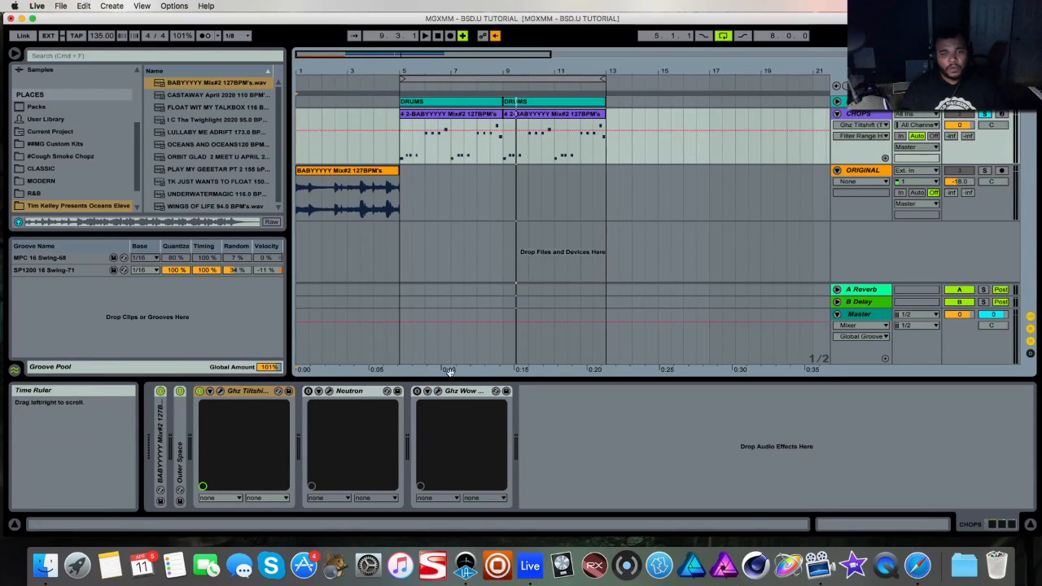
Step: Activate Neutron on the CHOPS track and open its plug-in window
left_click(308, 393)
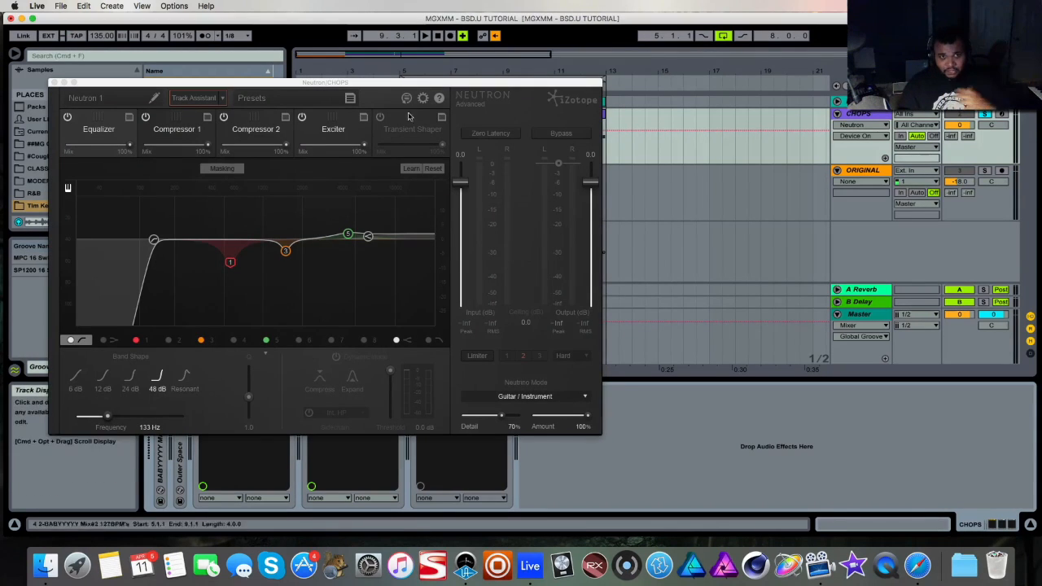
Step: Close the Neutron window, then activate Ghz Wow Control on the CHOPS track and open its plug-in window beside the clips
left_click_drag(420, 84, 705, 94)
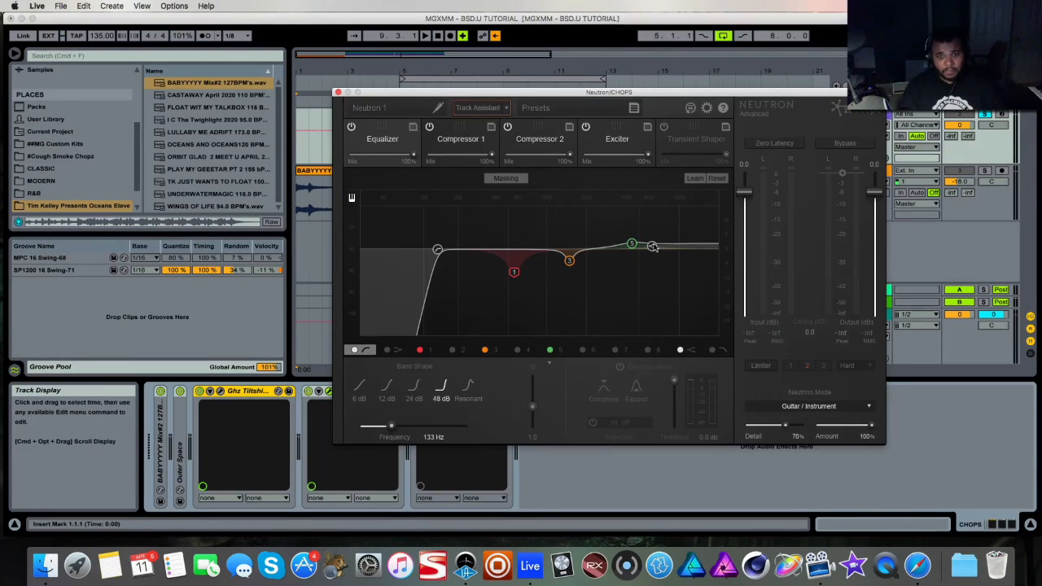
left_click(338, 92)
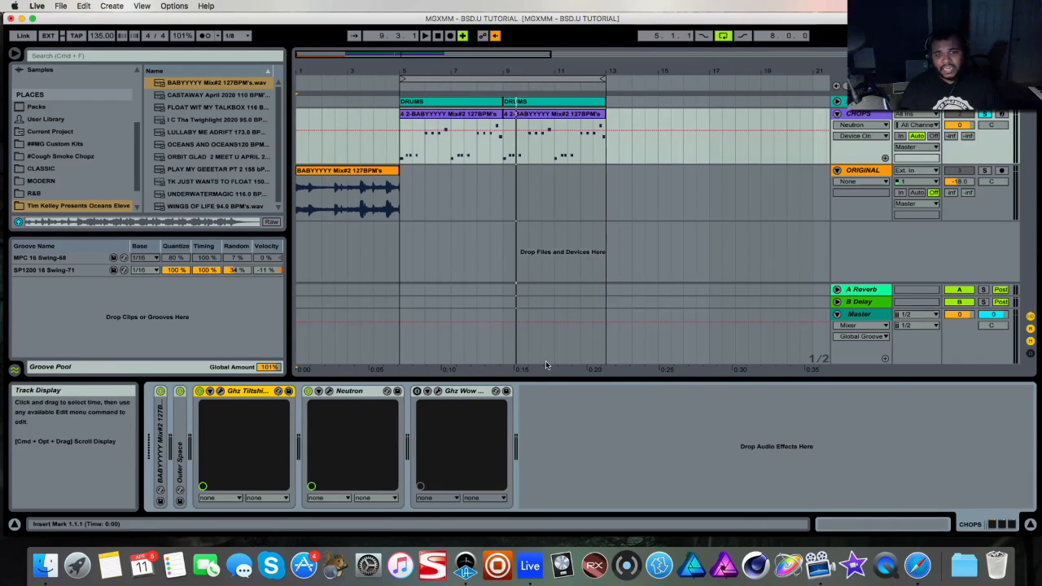
left_click(417, 392)
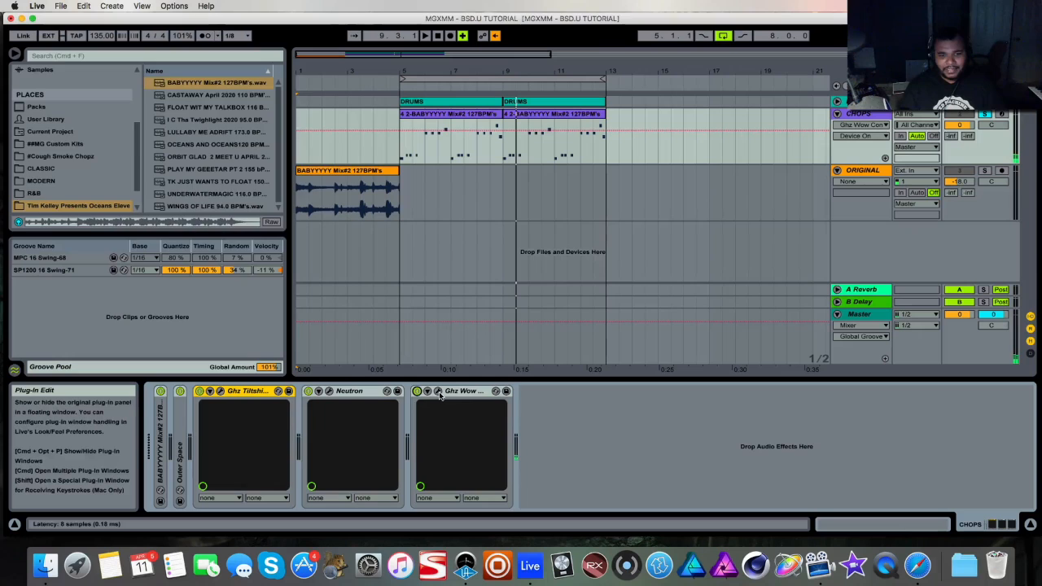
left_click(438, 392)
left_click_drag(262, 51, 777, 220)
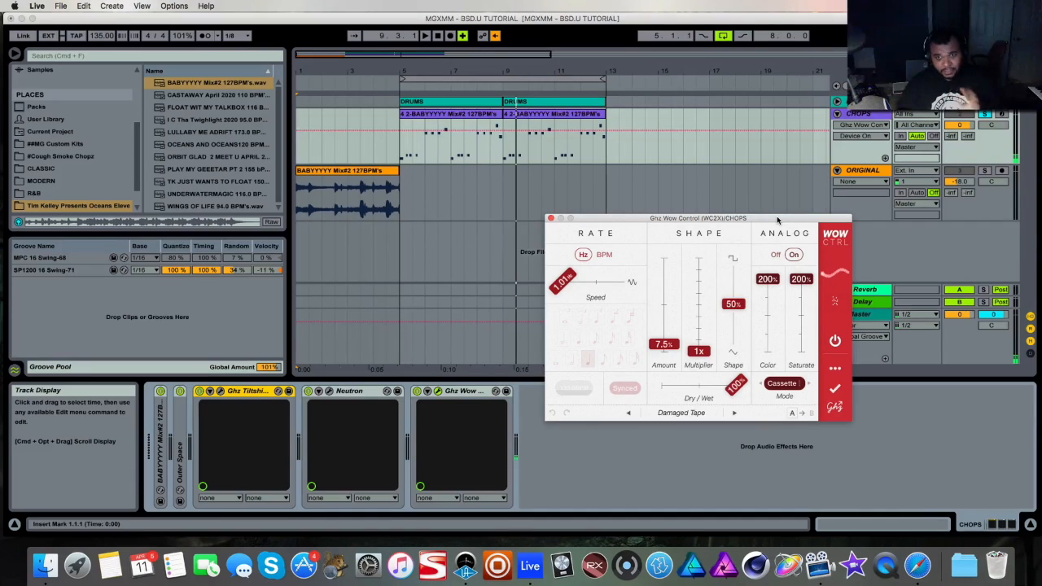
Step: Choose Cassette as the analog mode in Ghz Wow Control, then close its plug-in window
left_click(781, 383)
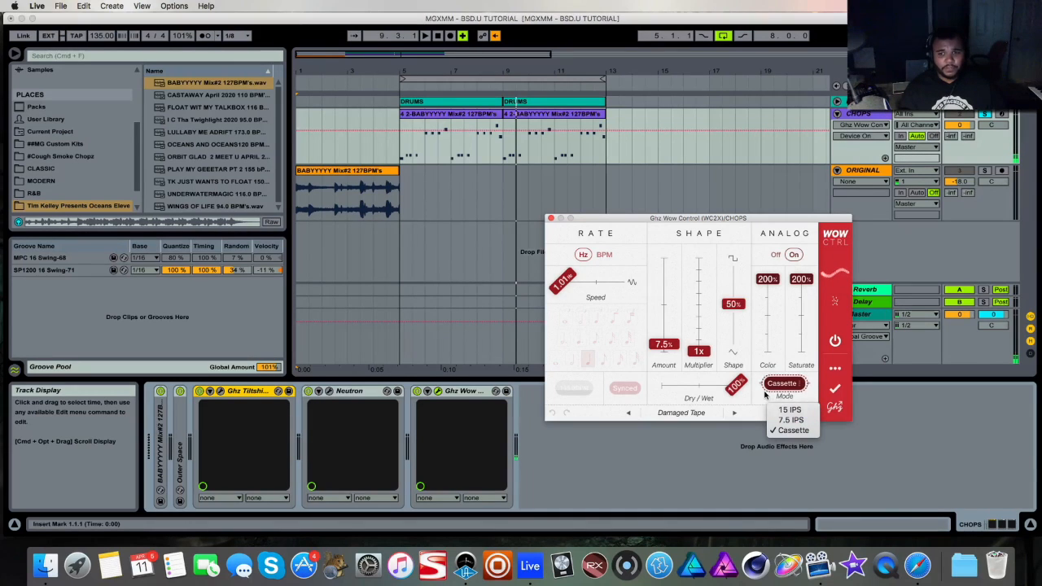
left_click(793, 430)
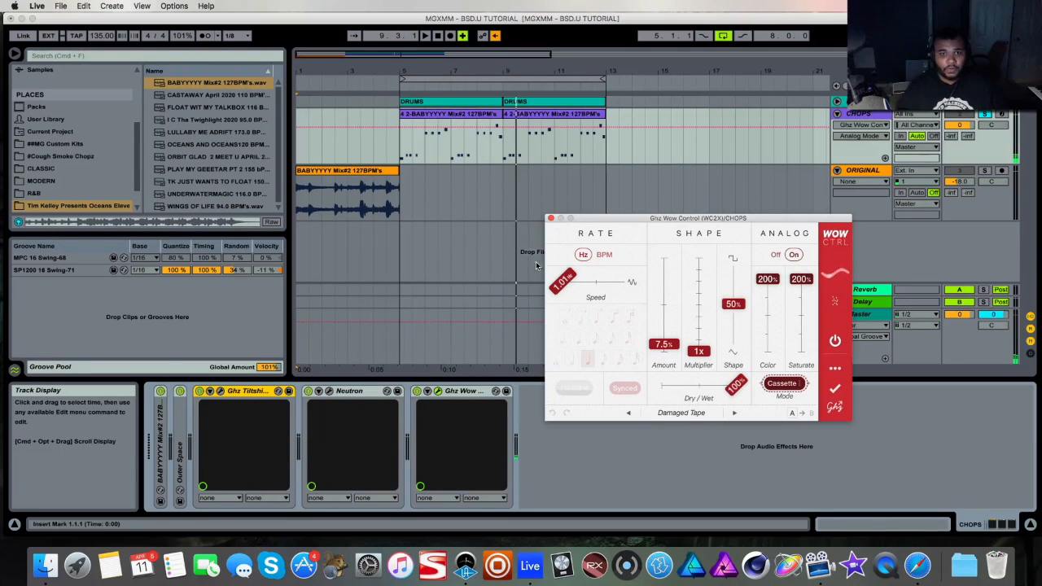
left_click(552, 218)
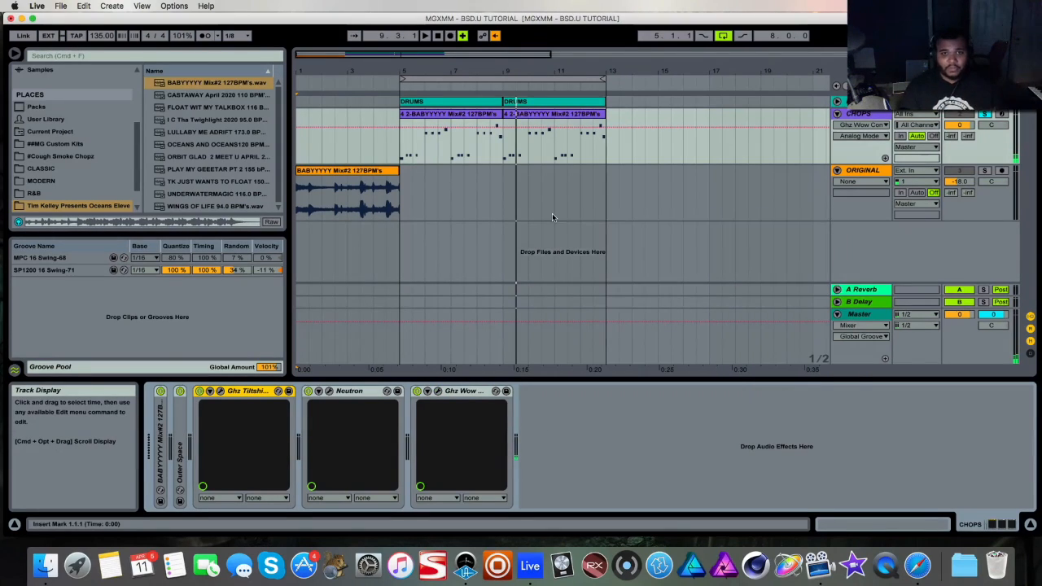
Step: Play the processed chops from bar 5 to hear all the effects together, then stop playback
left_click(398, 262)
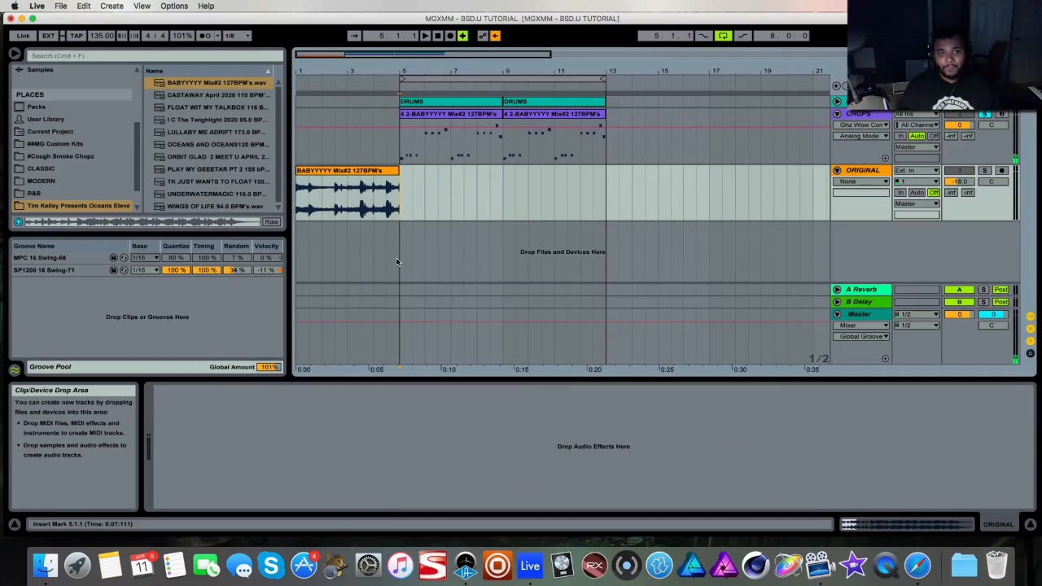
key("space")
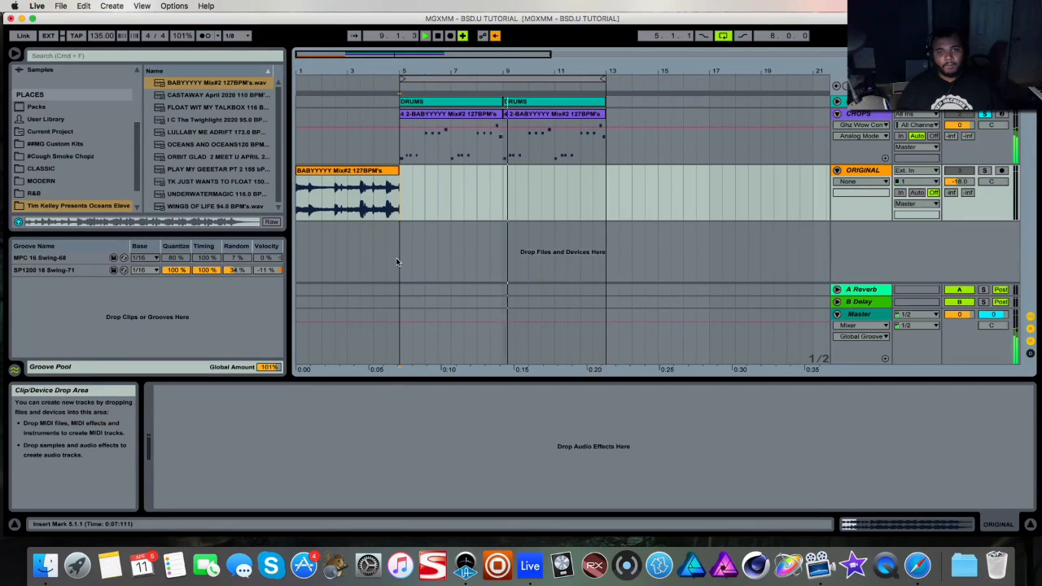
key("space")
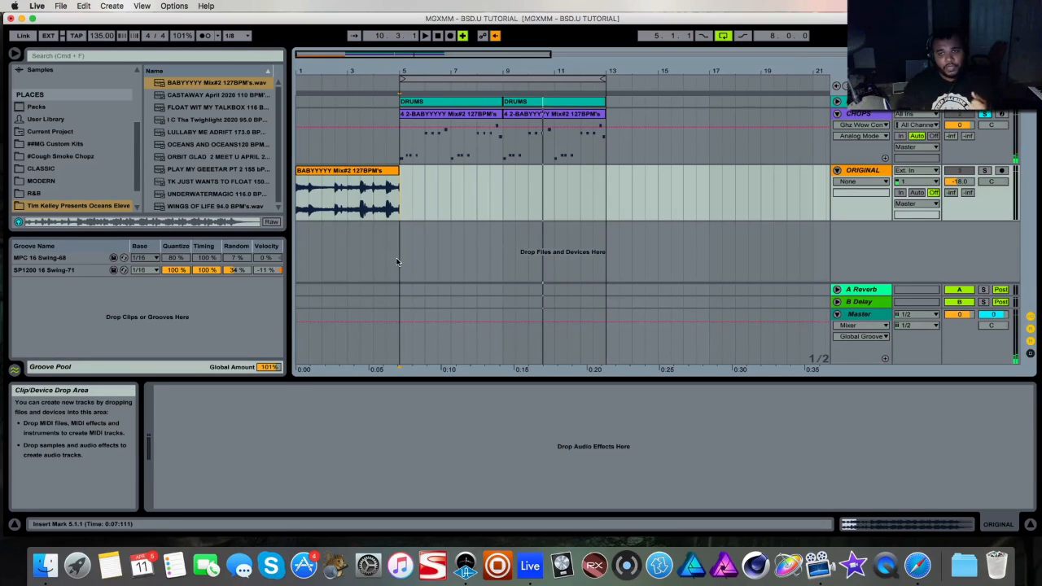
Step: Fold the CHOPS track and move the solo to DRUMS, then unfold the DRUMS track and show its devices
left_click(836, 114)
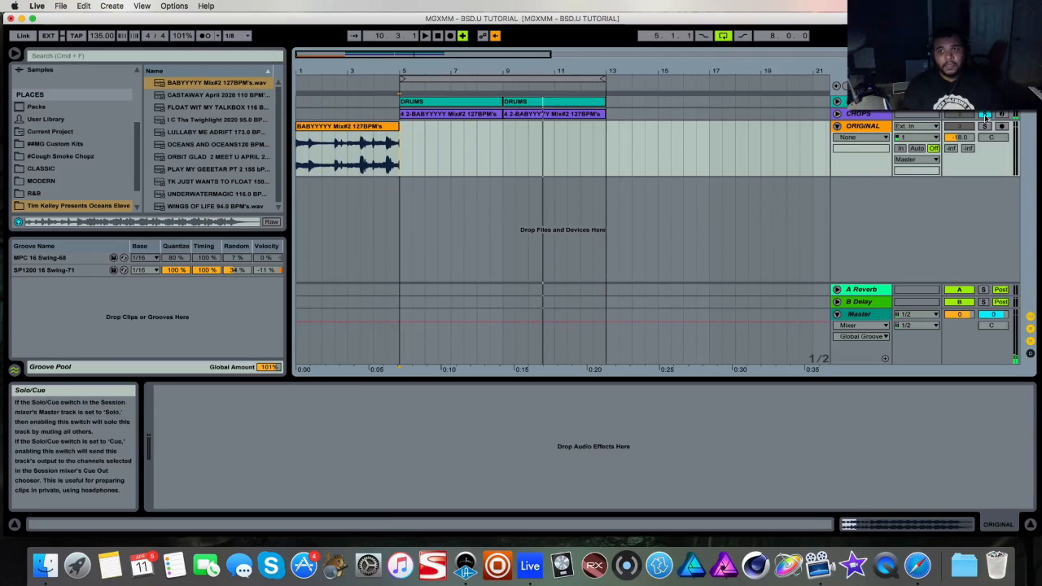
left_click(837, 103)
left_click(864, 101)
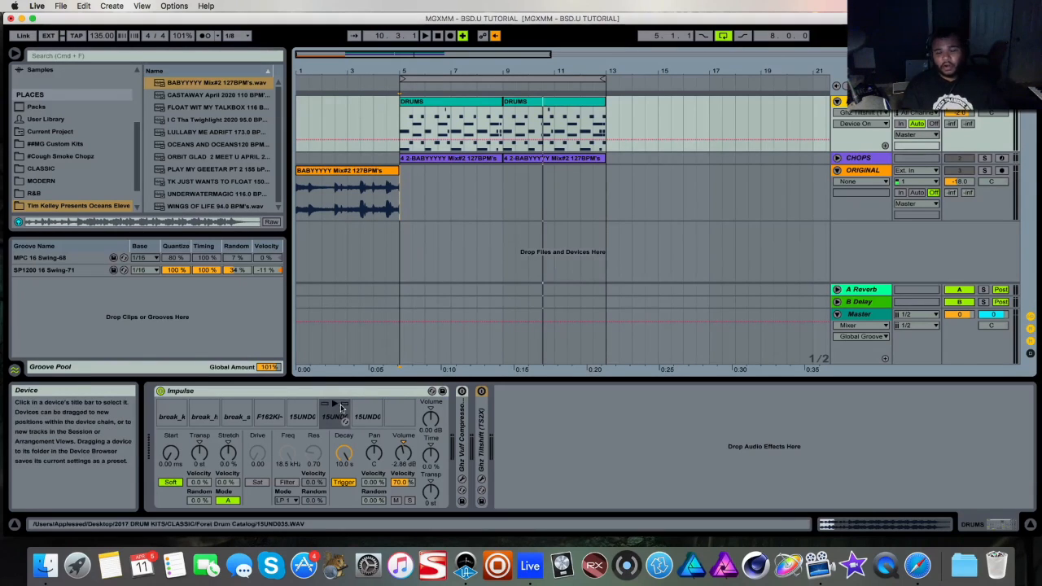
Step: Inspect the settings of the kick, F162Ki and 15UND sample slots in the DRUMS track's Impulse
left_click(168, 417)
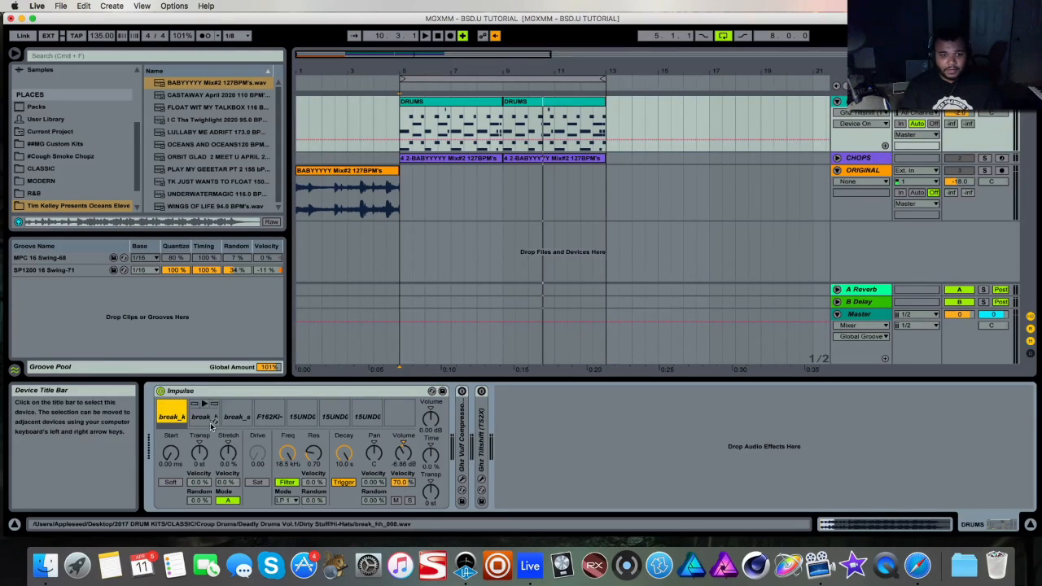
left_click(265, 423)
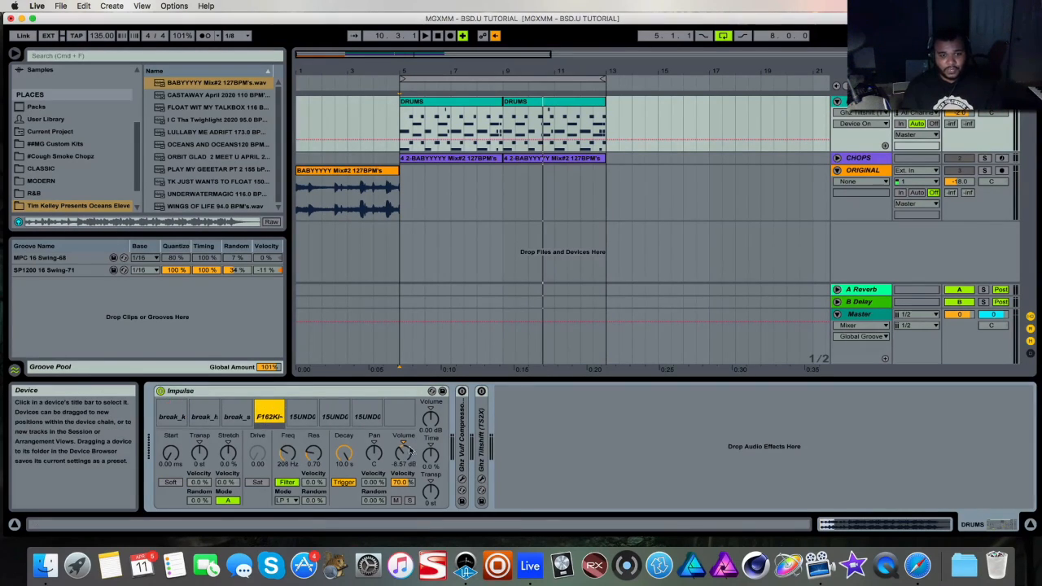
left_click(302, 418)
left_click(334, 418)
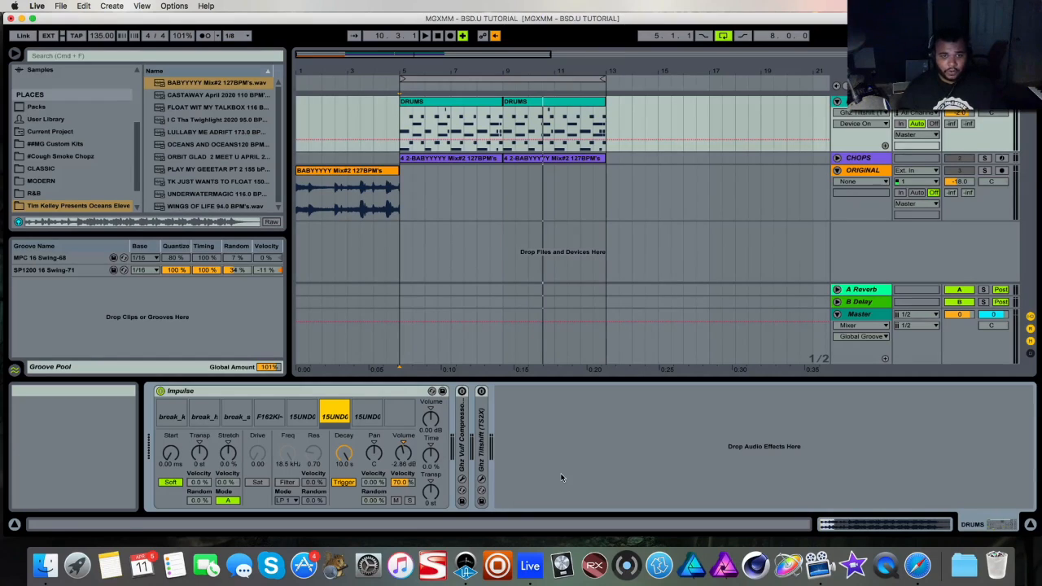
Step: Unfold and activate Ghz Vulf Compressor on the DRUMS track, open its plug-in window and move it over the empty arrangement area
left_click(463, 412)
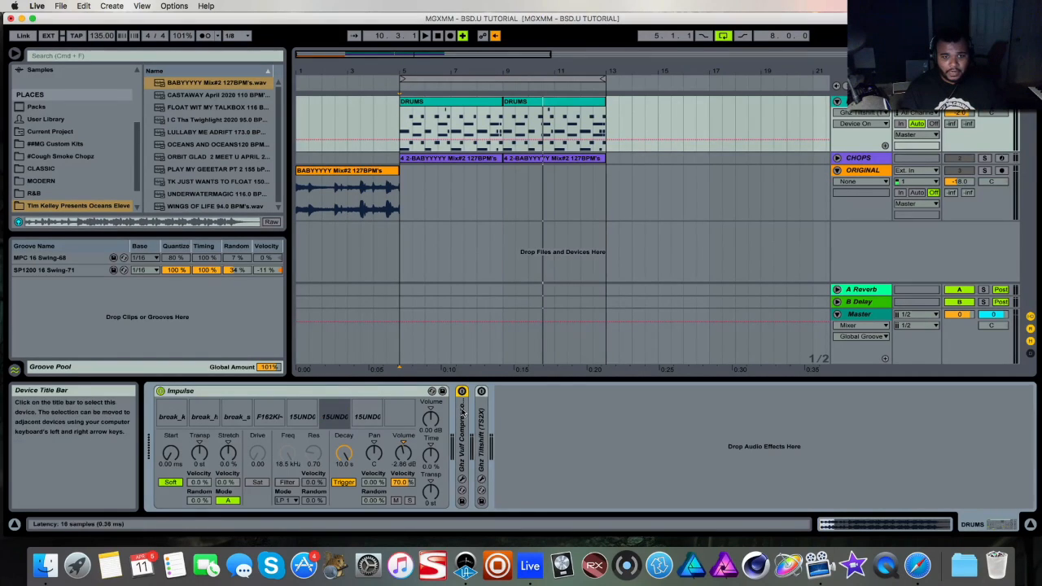
double_click(462, 413)
left_click(470, 394)
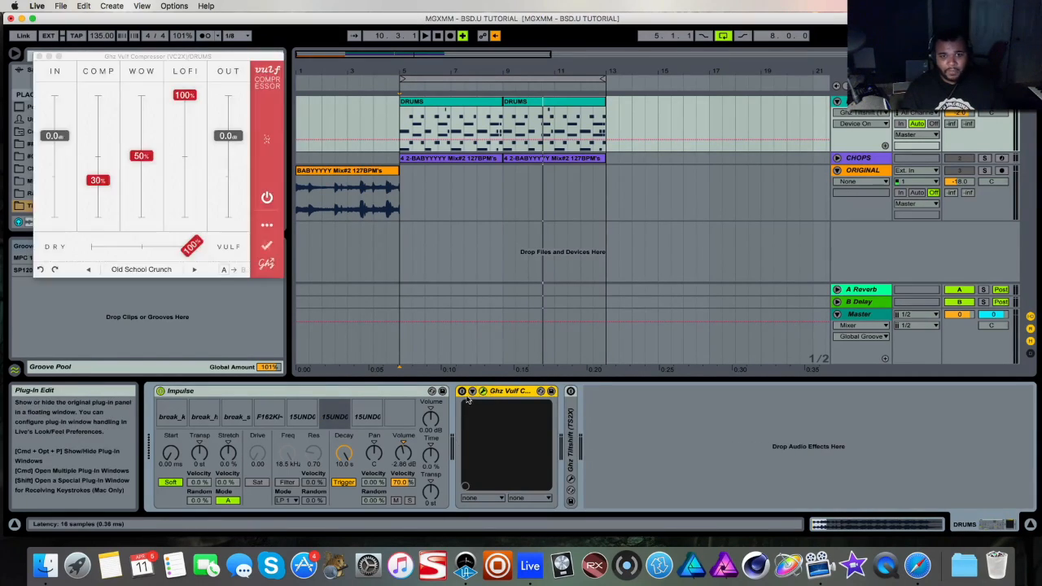
left_click(462, 391)
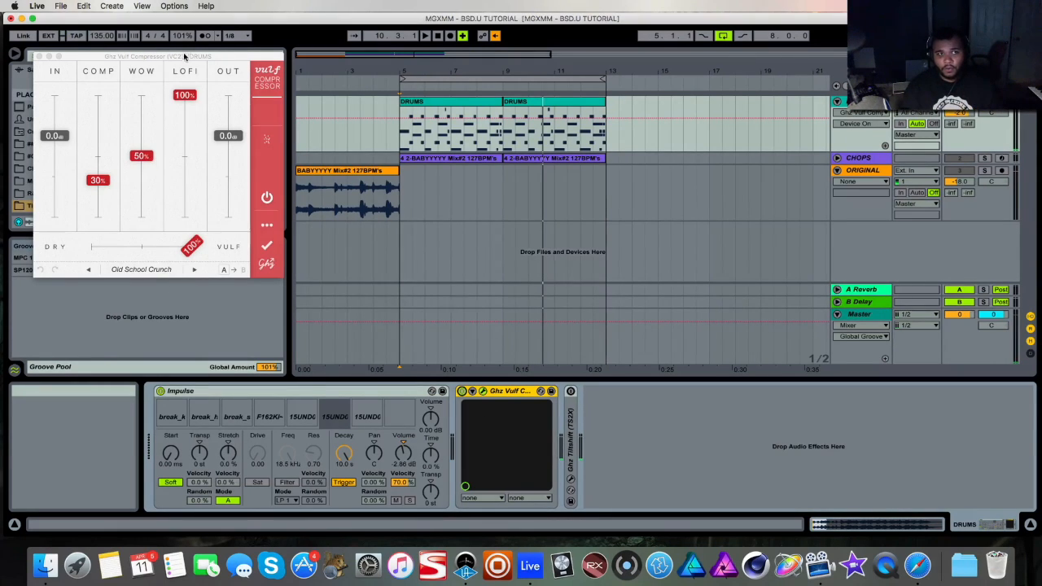
left_click_drag(184, 56, 712, 167)
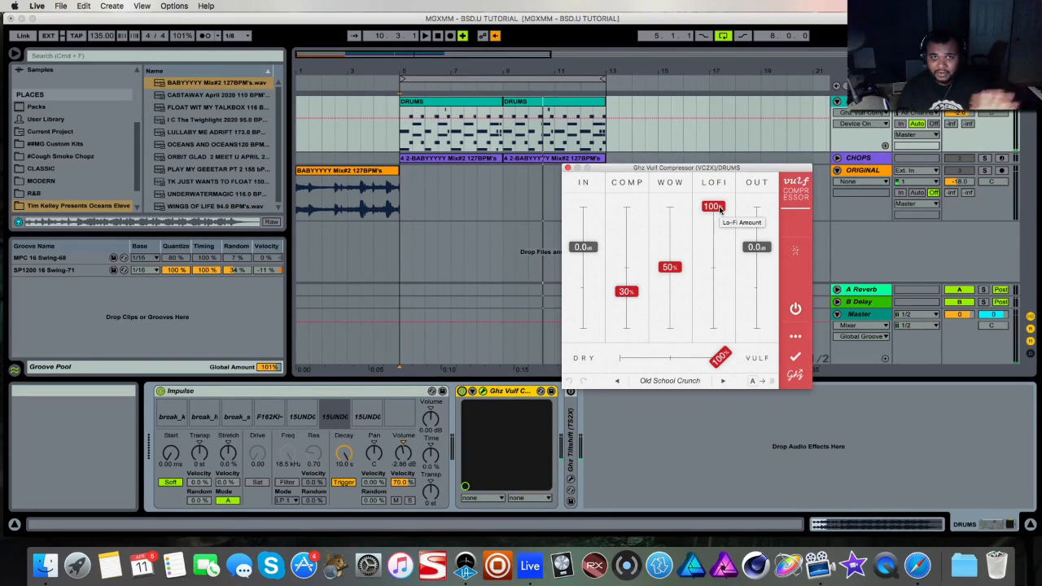
Step: Play the drums from bar 5 and toggle the Vulf Compressor to compare the sound, then stop playback
left_click(465, 393)
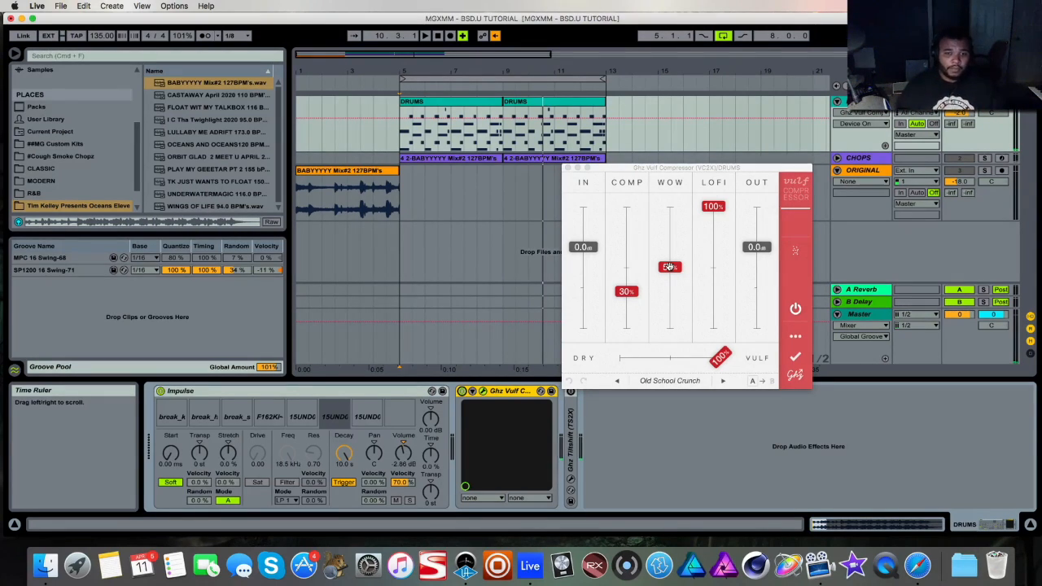
left_click(430, 176)
key("space")
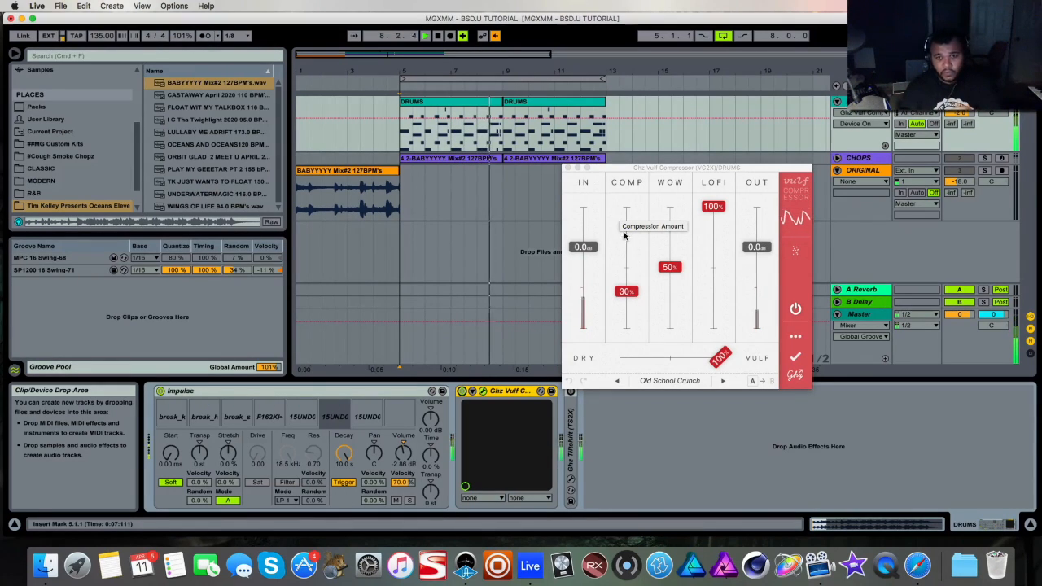
left_click(462, 393)
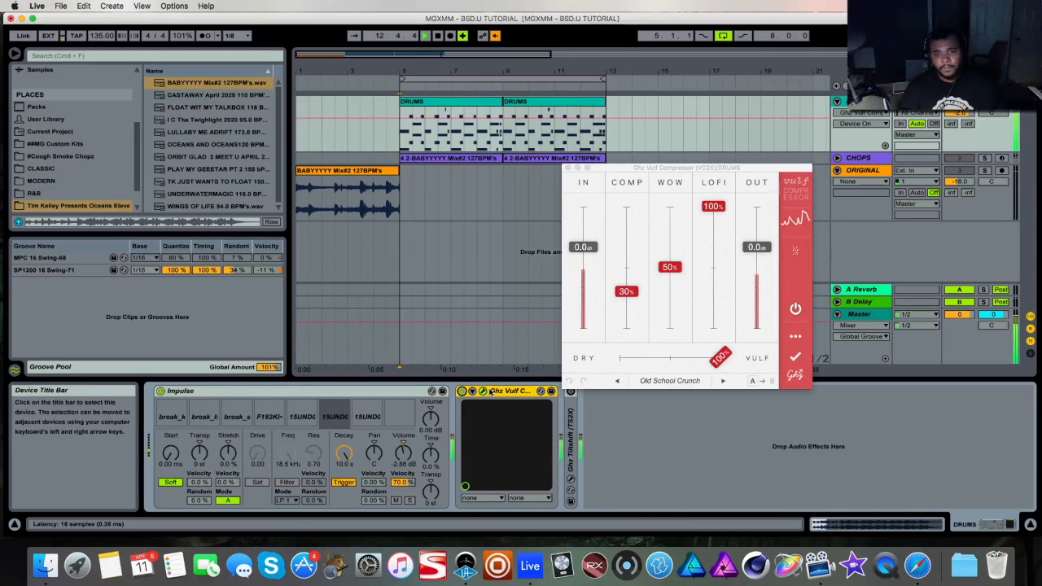
key("space")
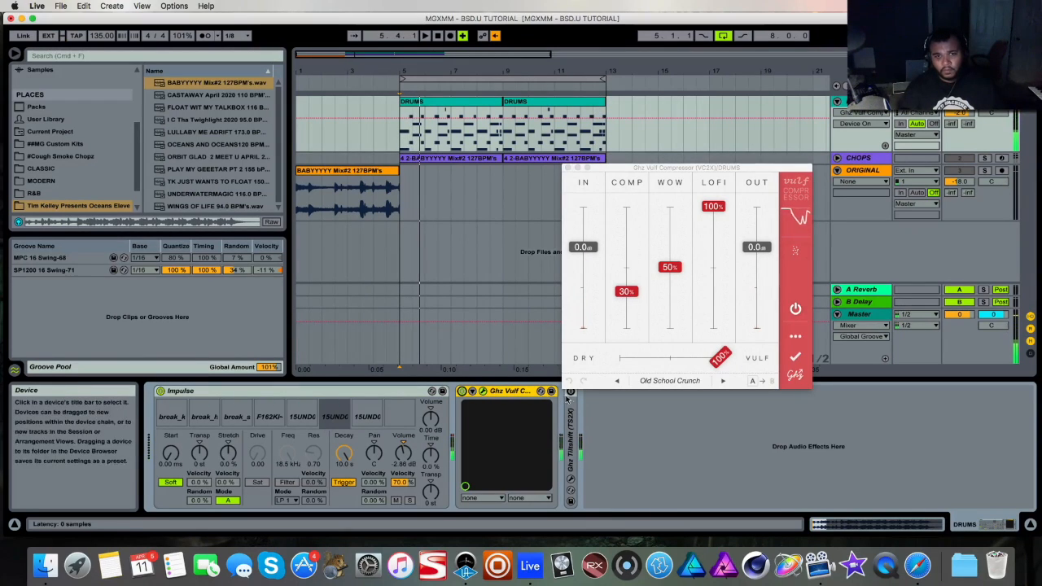
Step: Close the Vulf Compressor window, then unfold and activate Ghz Tiltshift on DRUMS with its plug-in window moved clear of the devices
left_click(568, 169)
double_click(570, 402)
left_click(579, 391)
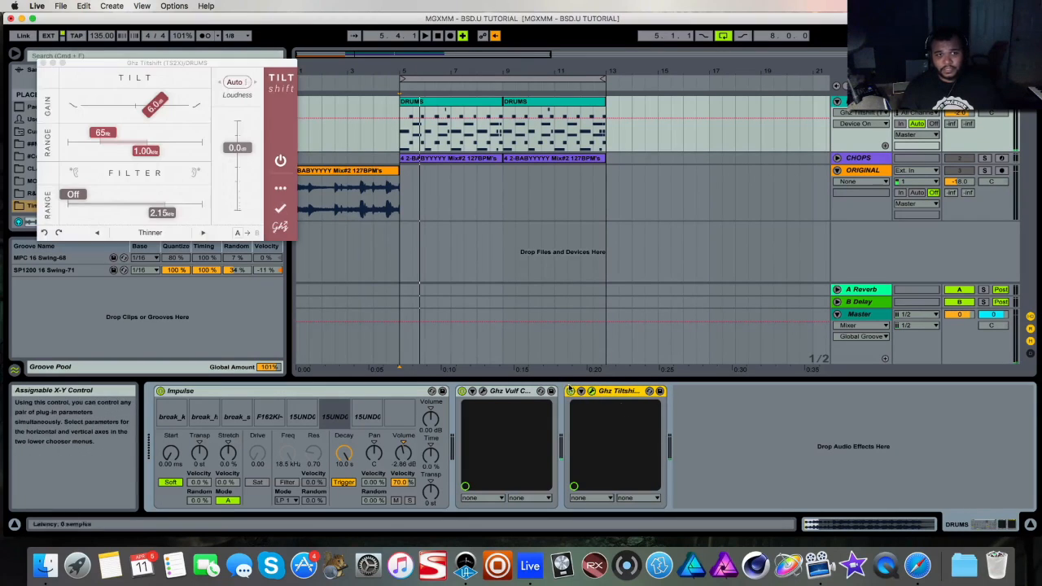
left_click_drag(213, 64, 877, 306)
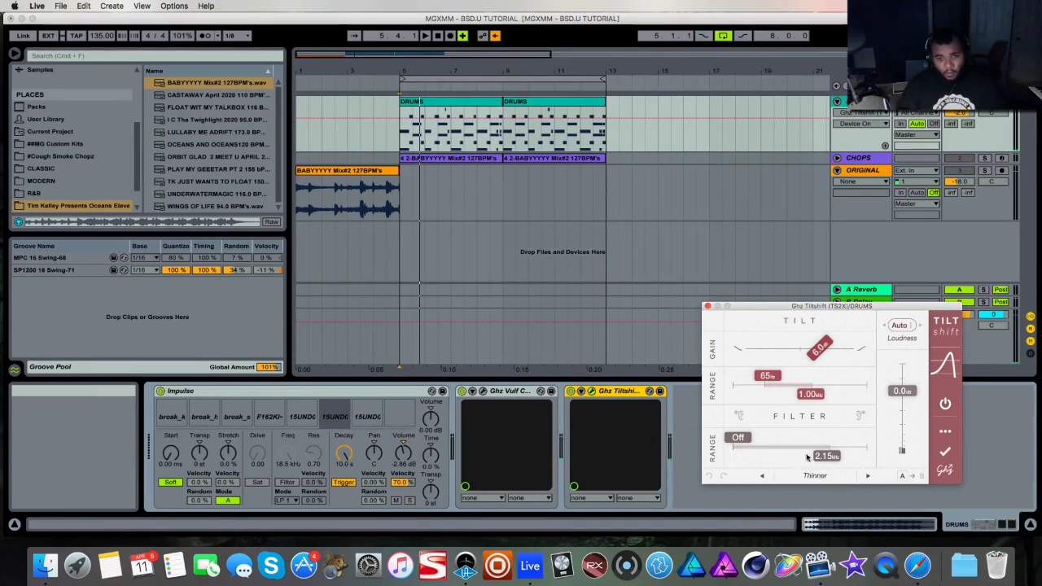
Step: While the drums play, lower the Tiltshift filter's upper limit to about 1.71 kHz, then close its window and stop playback
left_click(425, 38)
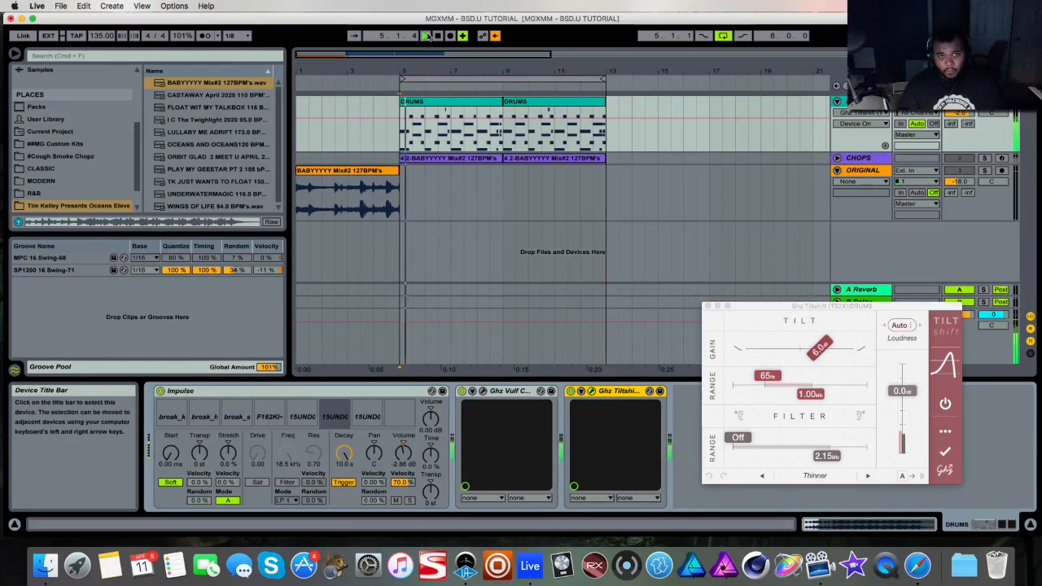
left_click(828, 457)
mouse_move(829, 459)
left_mouse_down()
mouse_move(760, 456)
mouse_move(829, 463)
left_mouse_up()
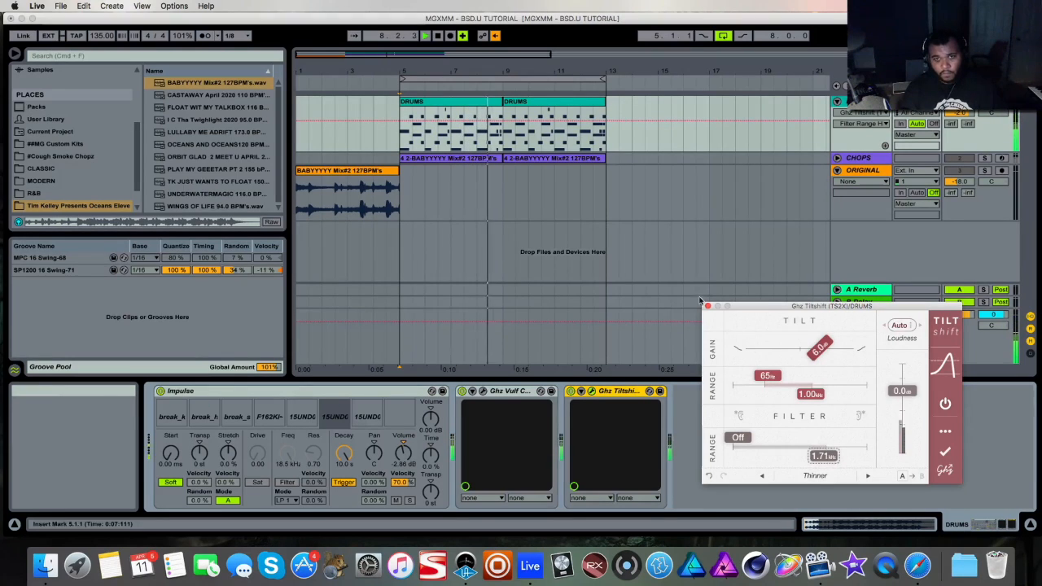
left_click(706, 307)
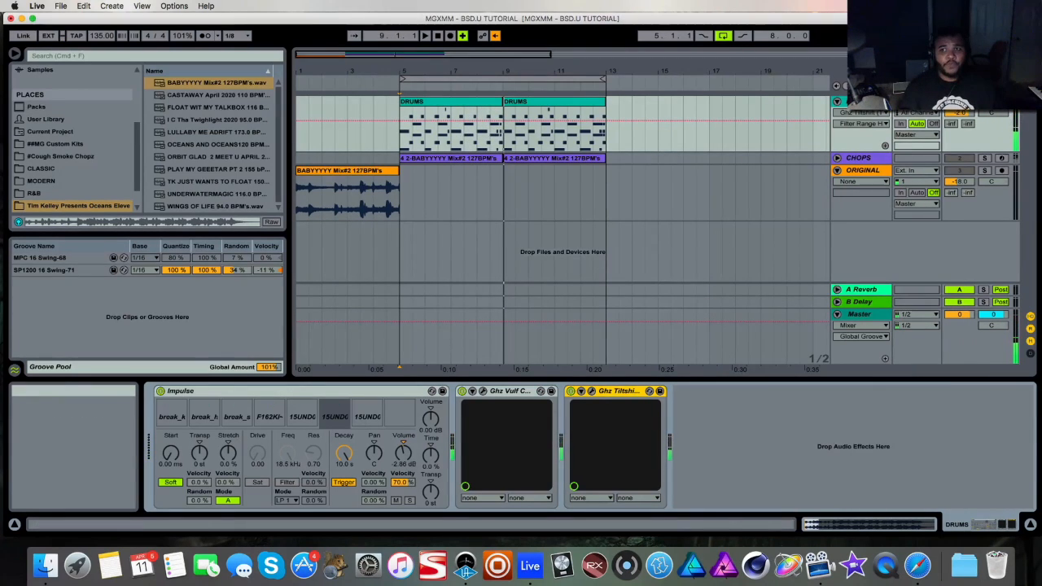
Step: Turn off the drums solo and play the full beat from bar 5
left_click(423, 186)
left_click(398, 229)
key("space")
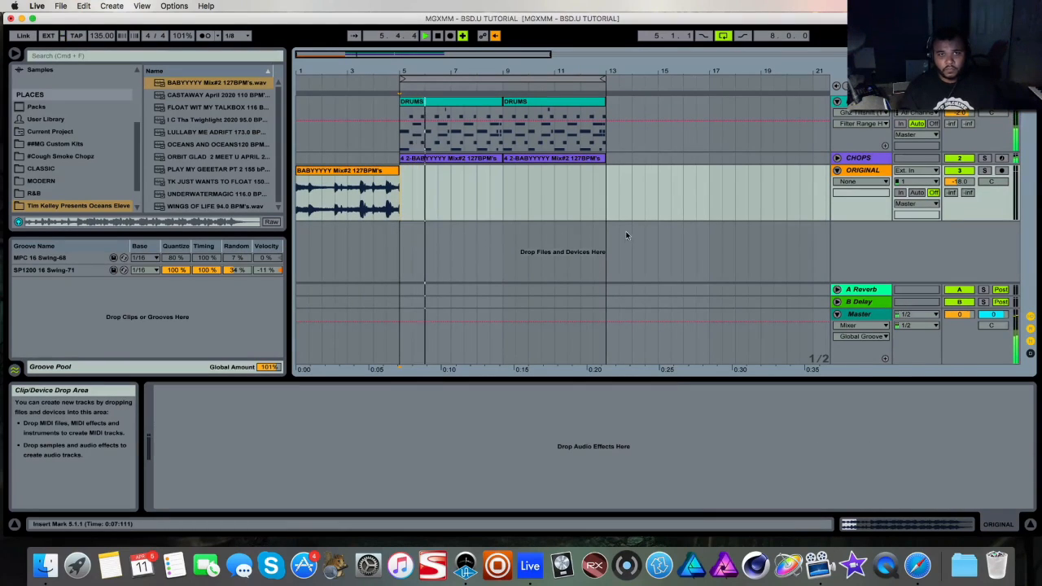
Step: Set the DRUMS track's automation device selection to None and stop playback
left_click(855, 114)
left_click(854, 124)
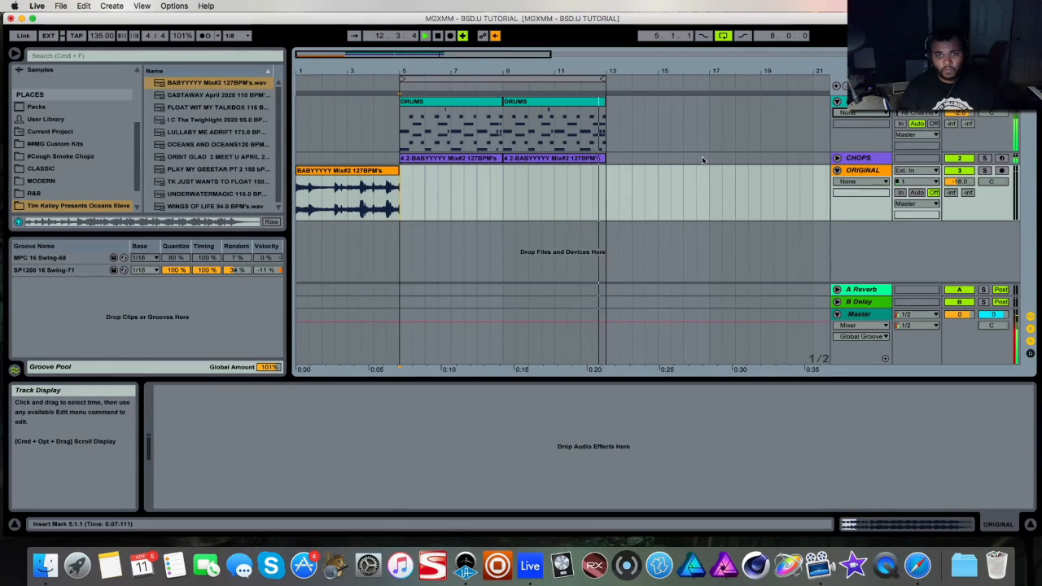
key("space")
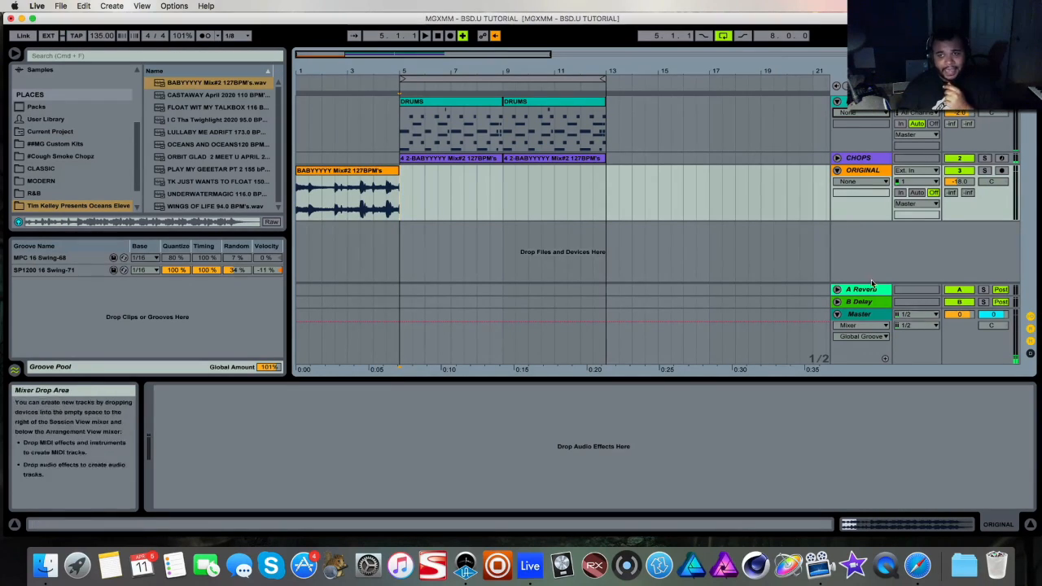
Step: Activate Ghz Vulf Compressor on the Master track, open its plug-in window and move it clear of the clips and devices
left_click(860, 315)
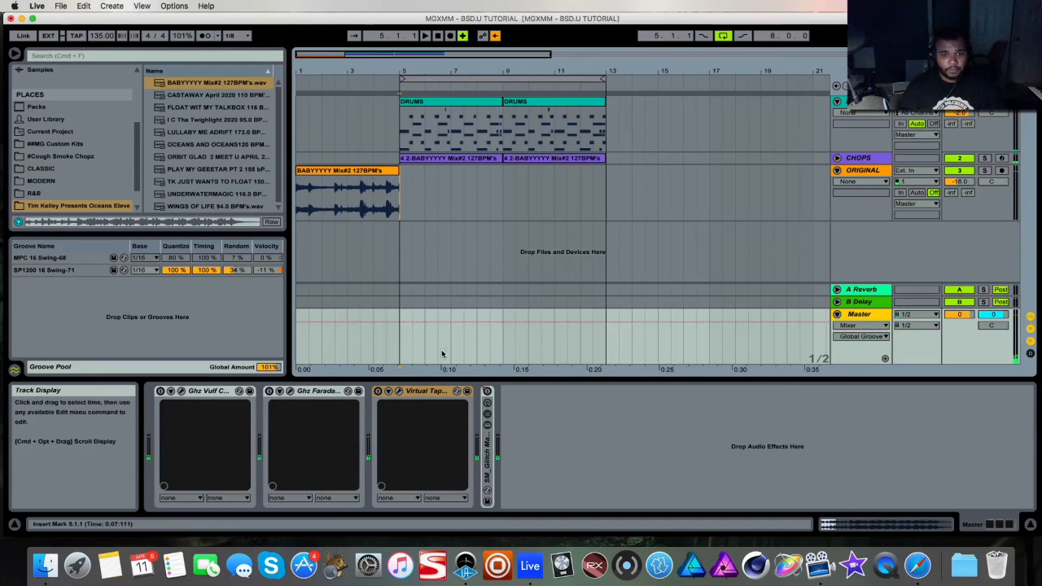
left_click(203, 394)
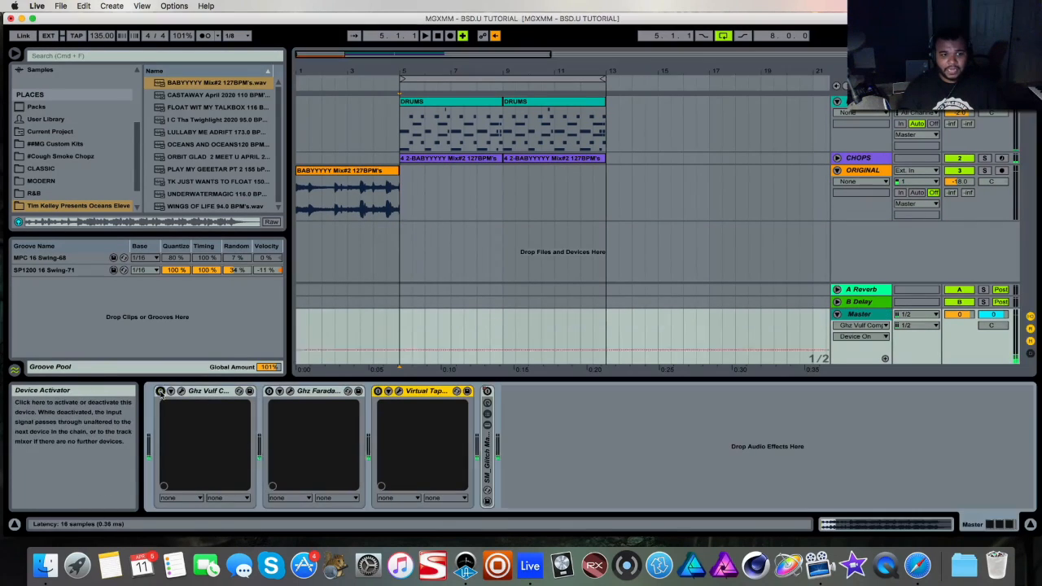
left_click(181, 393)
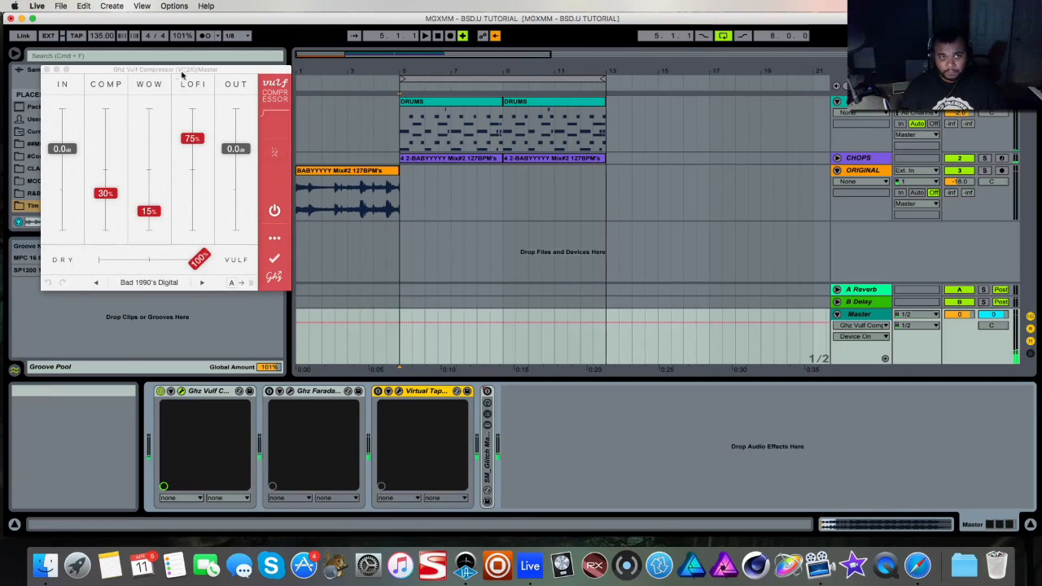
left_click_drag(182, 71, 545, 204)
left_click_drag(426, 149, 770, 282)
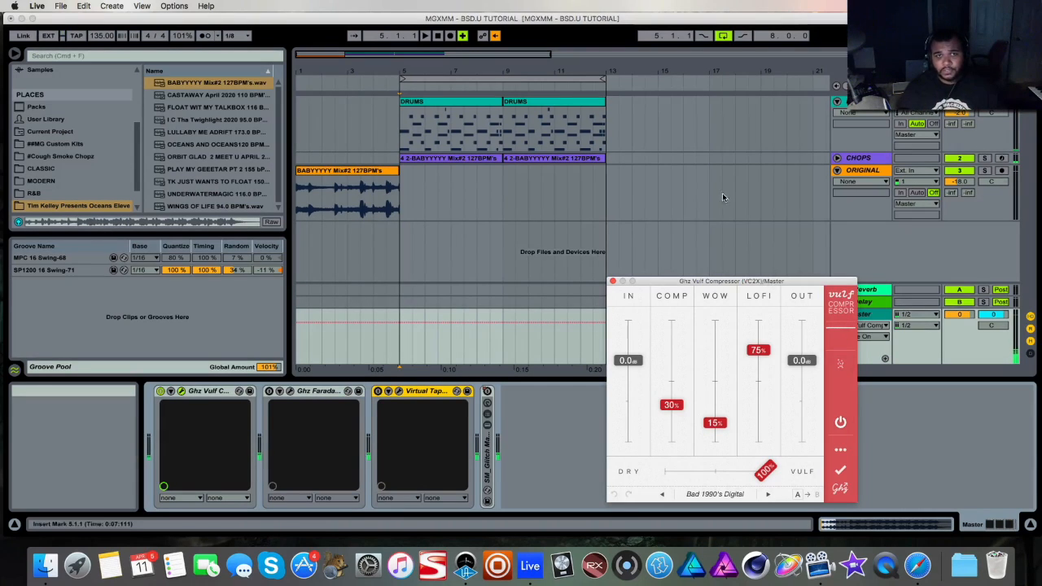
Step: Activate Ghz Faraday Limiter on the Master track, open its plug-in window to view the settings, and close it again
left_click(302, 394)
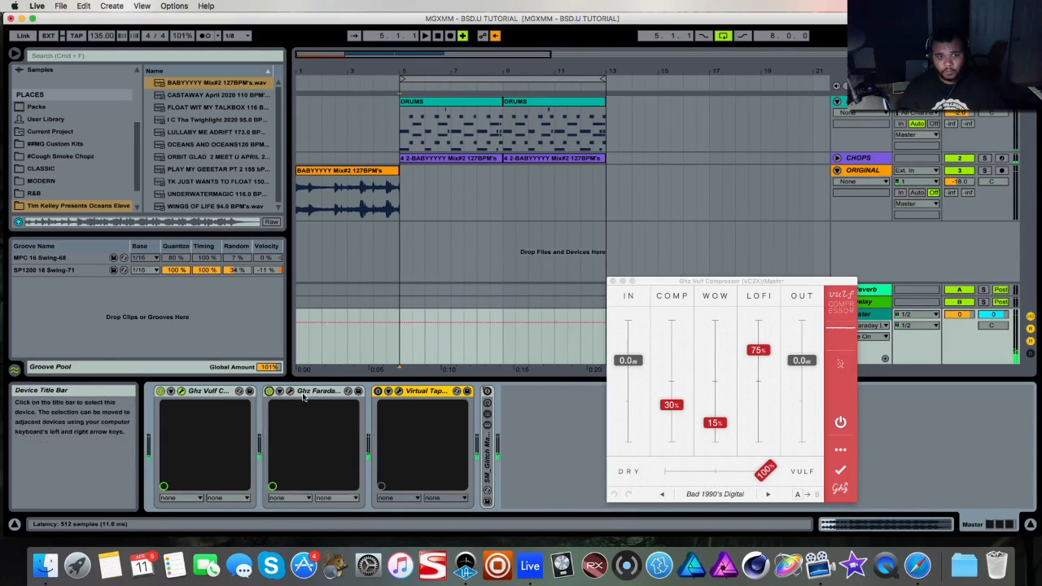
left_click(289, 392)
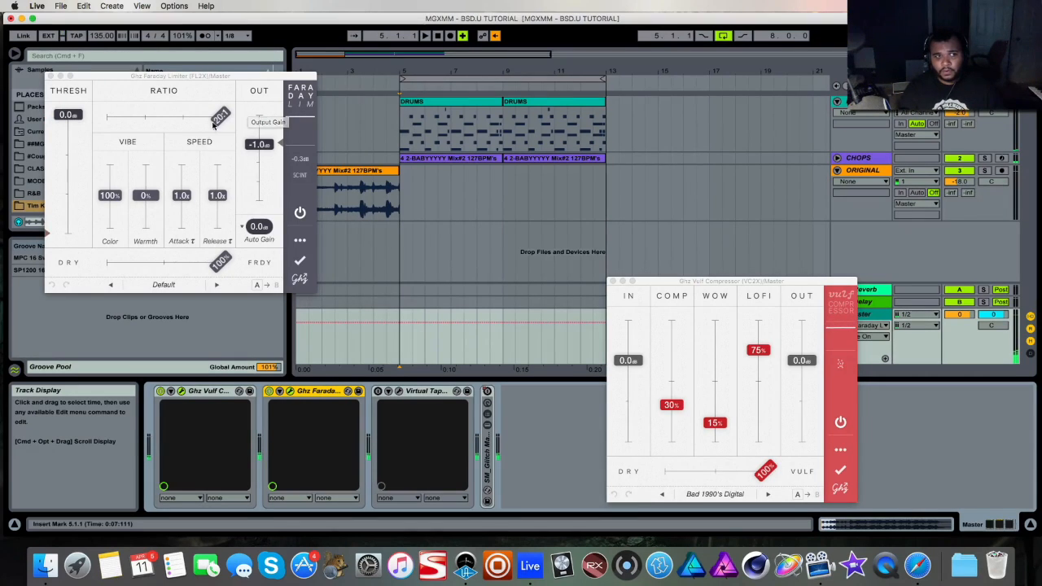
left_click(50, 77)
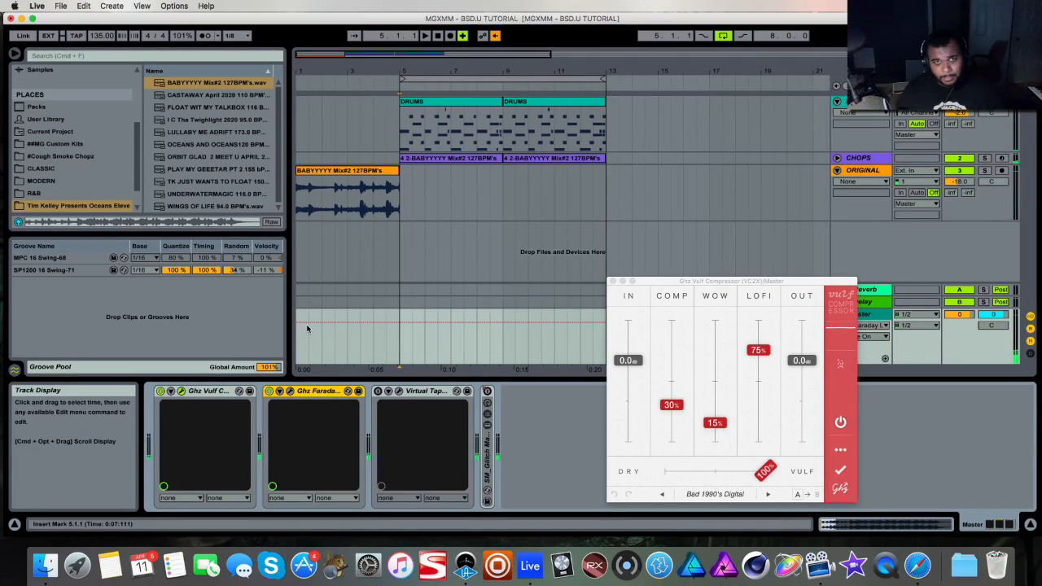
Step: Open the Master track's Virtual Tape Machines, set its input to about +3.29 dB during playback, then close the open plug-in windows
left_click(398, 392)
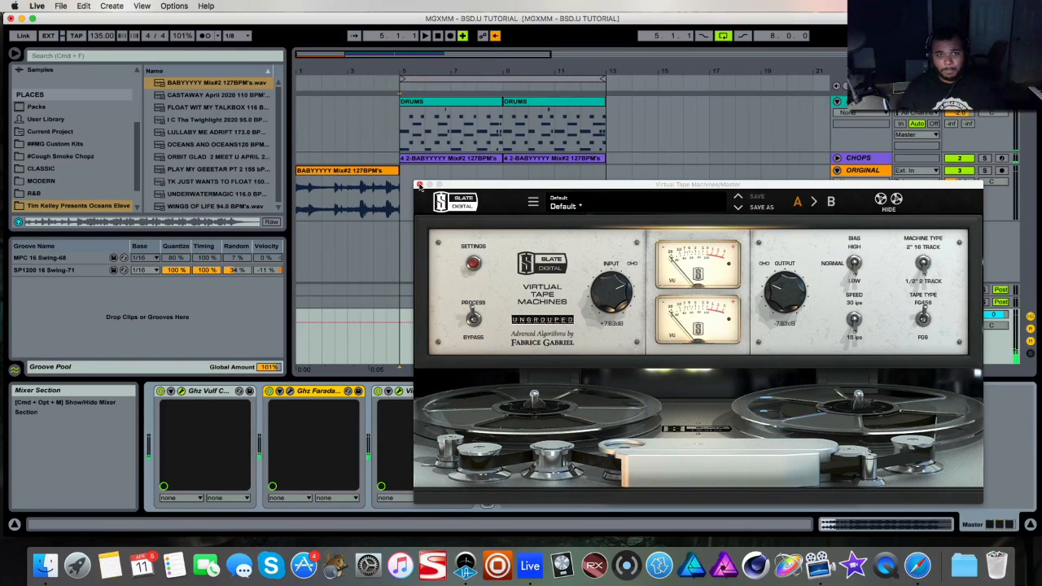
key("space")
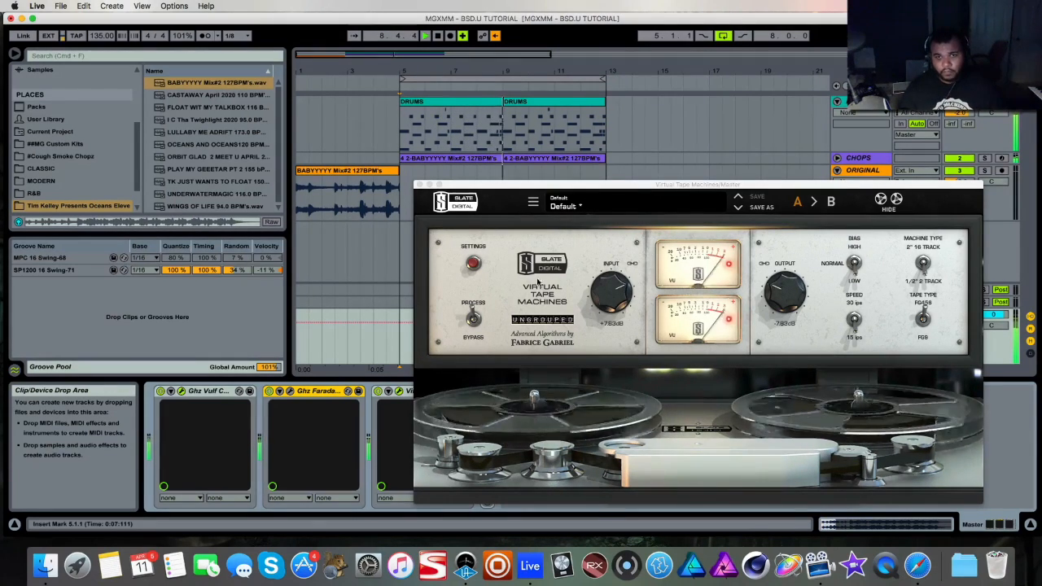
left_click_drag(621, 302, 649, 427)
left_click_drag(610, 301, 617, 259)
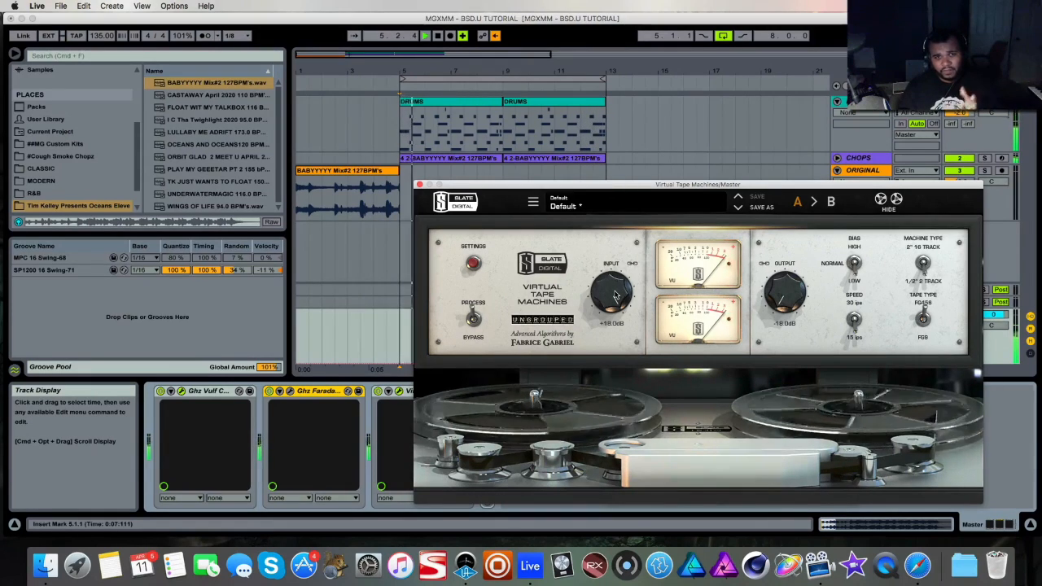
left_click_drag(616, 295, 609, 348)
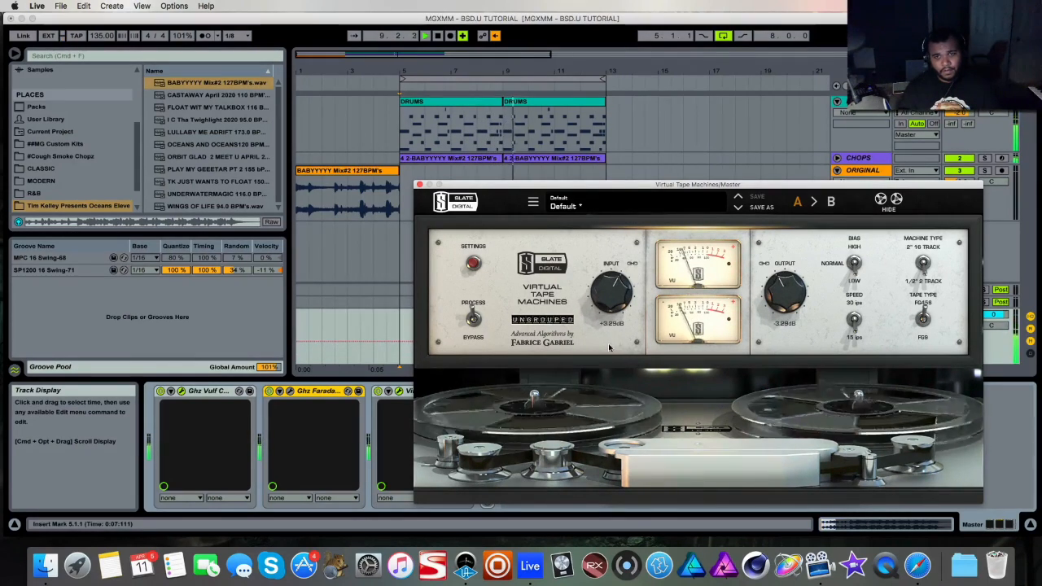
left_click(419, 185)
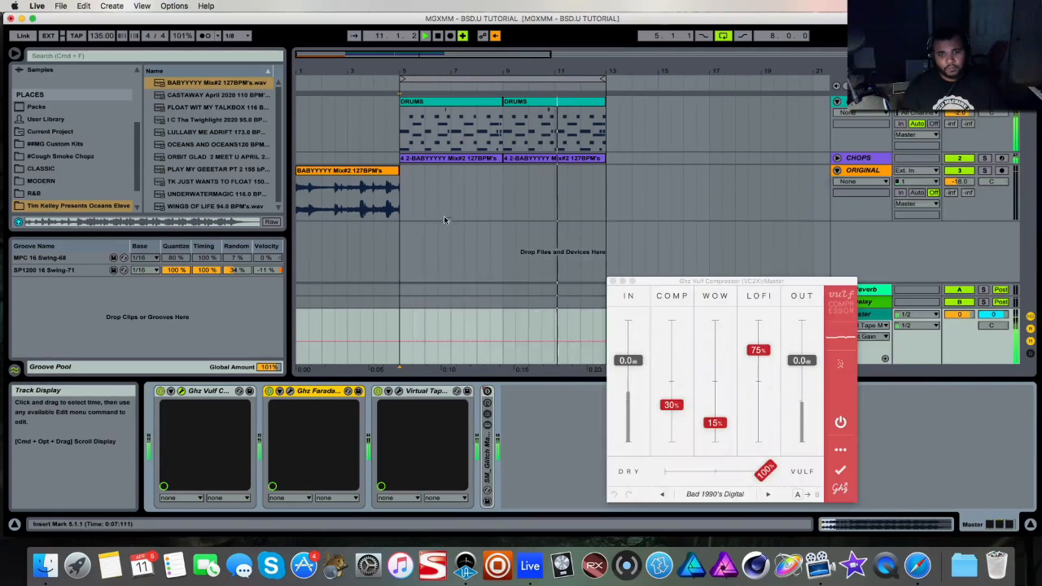
left_click(612, 282)
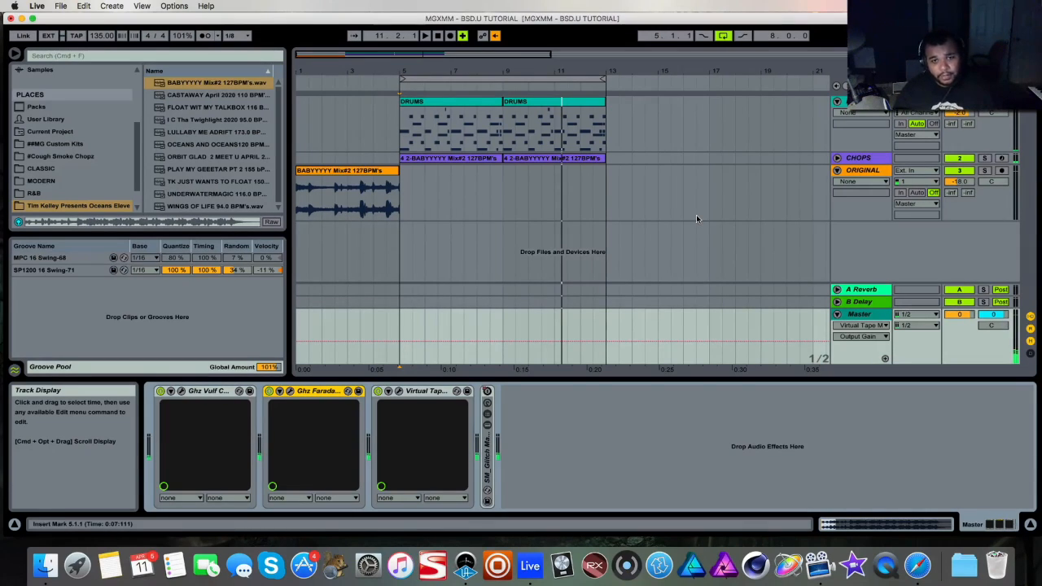
Step: Examine the Master track's SM Glitch automation for Beat Stutter and Pitch Drops, then return the lane to Device On
left_click(862, 324)
left_click(875, 343)
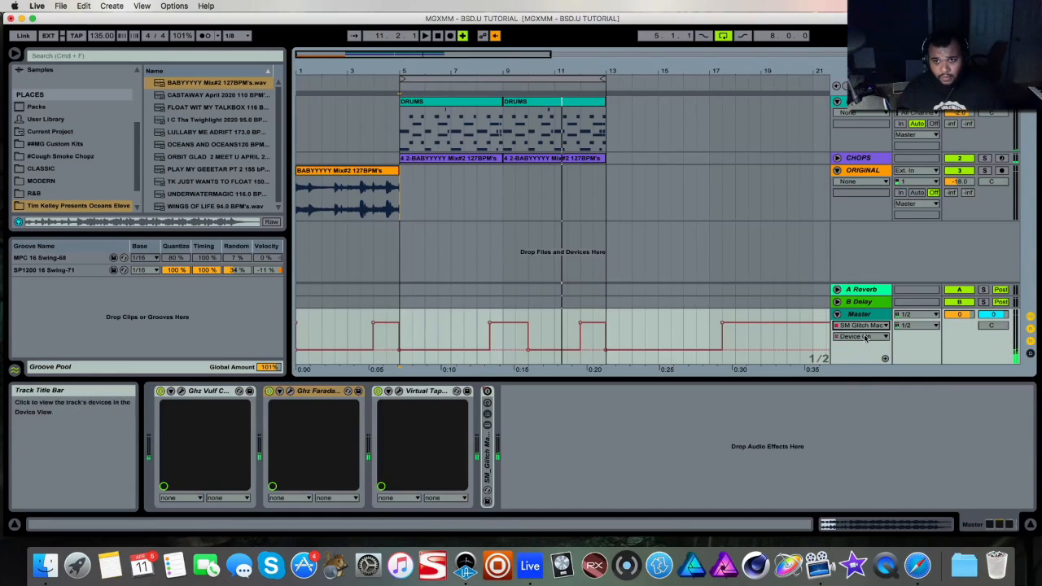
left_click(864, 335)
left_click(863, 355)
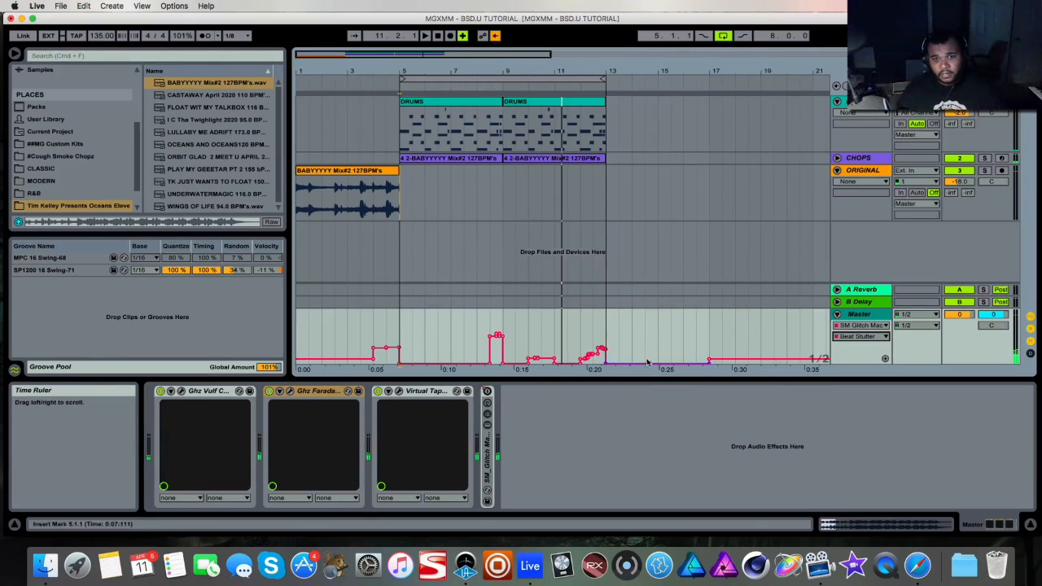
left_click(854, 337)
left_click(857, 395)
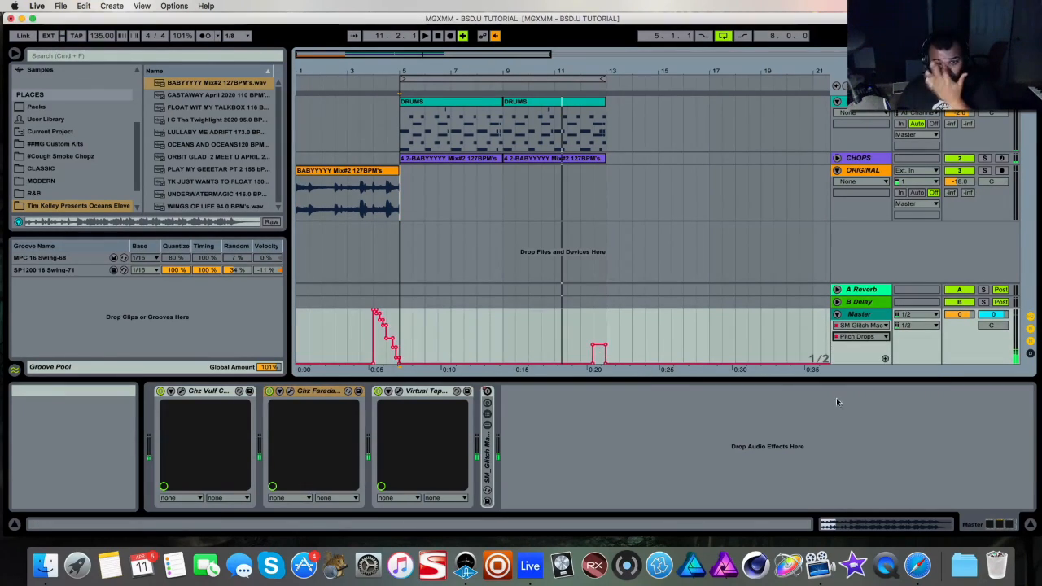
left_click(861, 336)
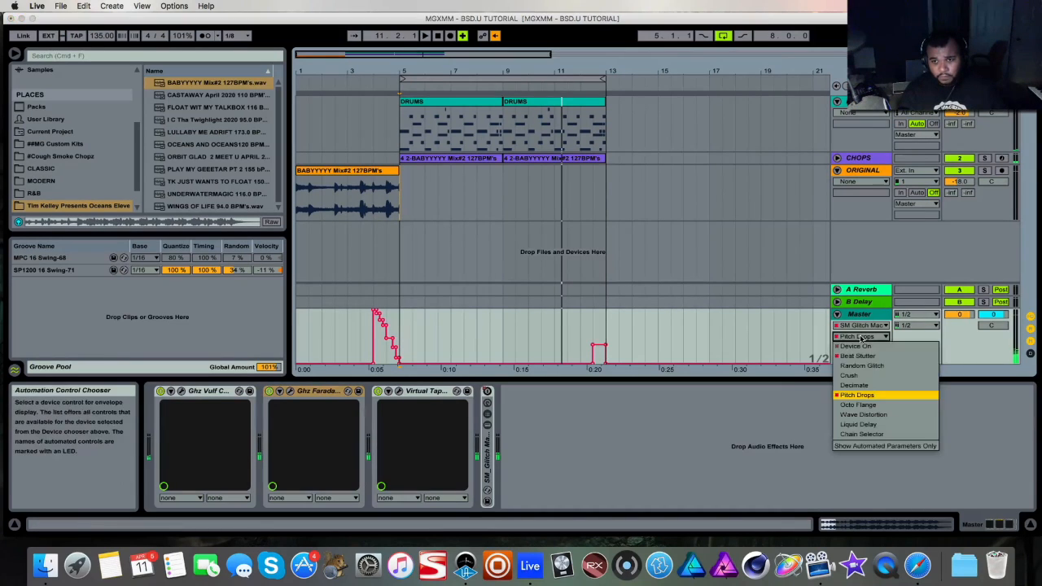
left_click(873, 351)
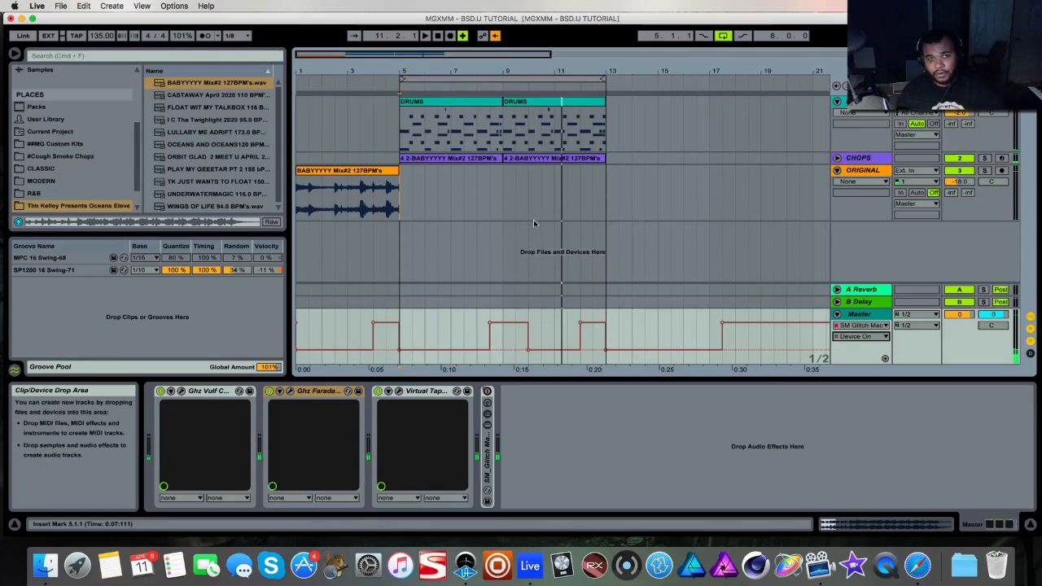
Step: Play the beat from bar 1, switch on the Master track's SM Glitch device during playback, then stop
left_click_drag(480, 54, 463, 39)
left_click(438, 36)
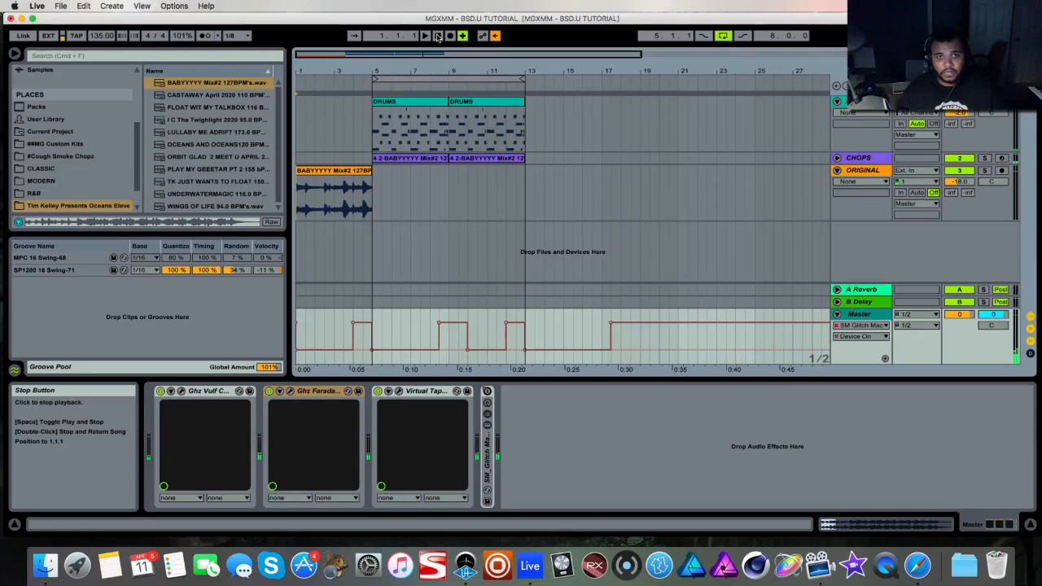
left_click(425, 35)
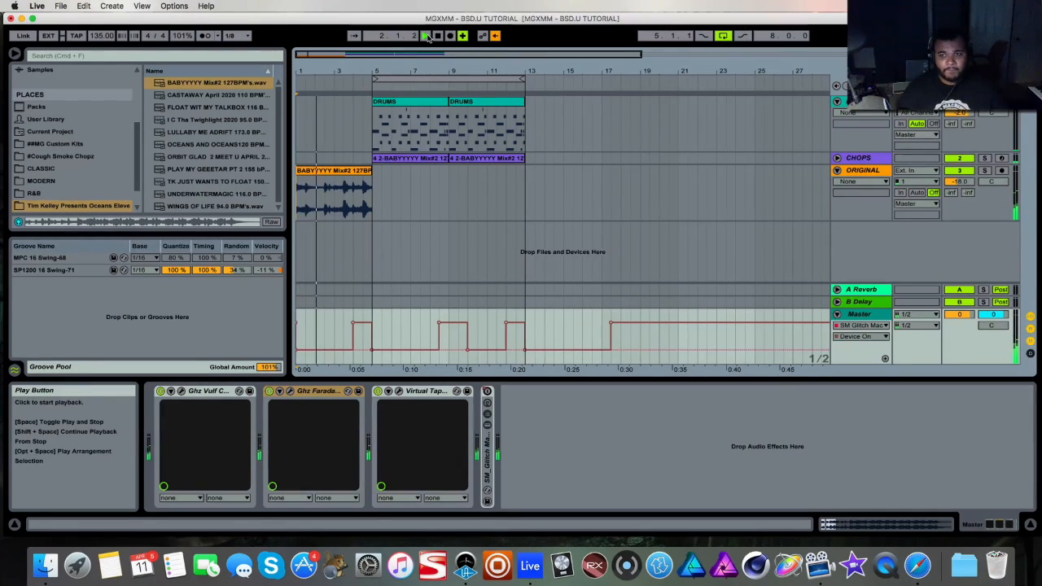
left_click(487, 392)
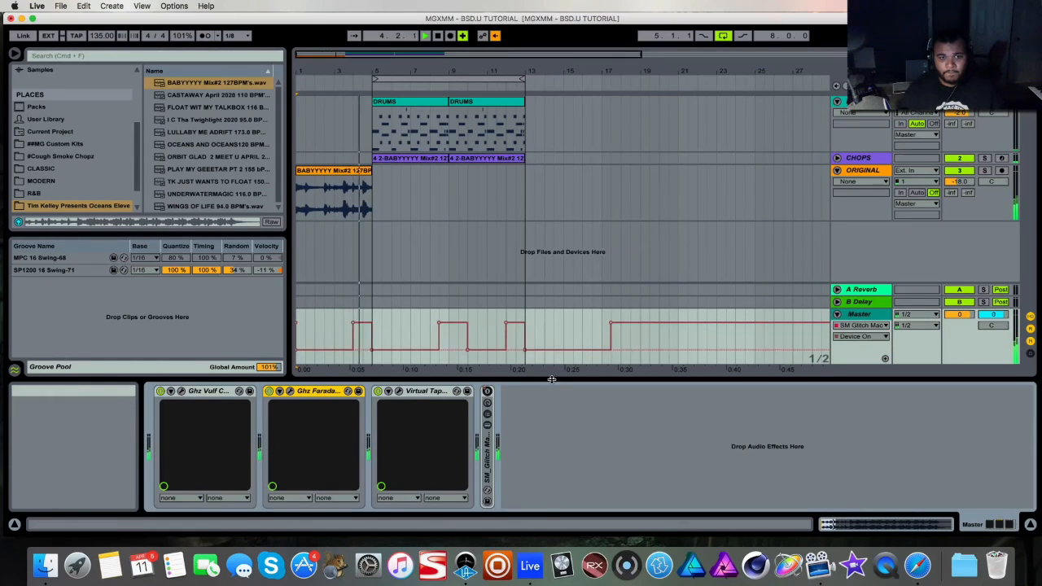
left_click(487, 392)
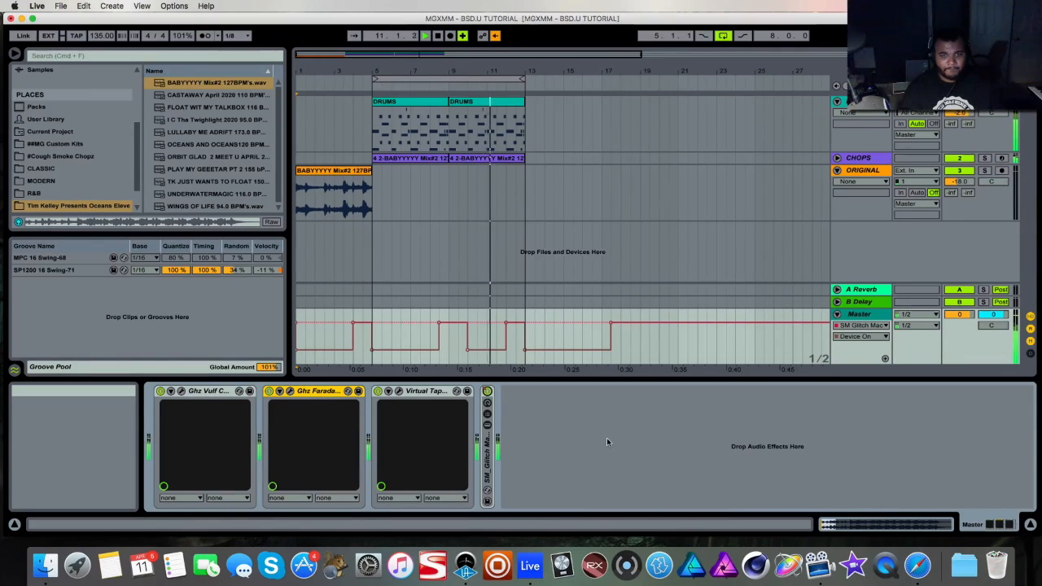
key("space")
left_click(492, 394)
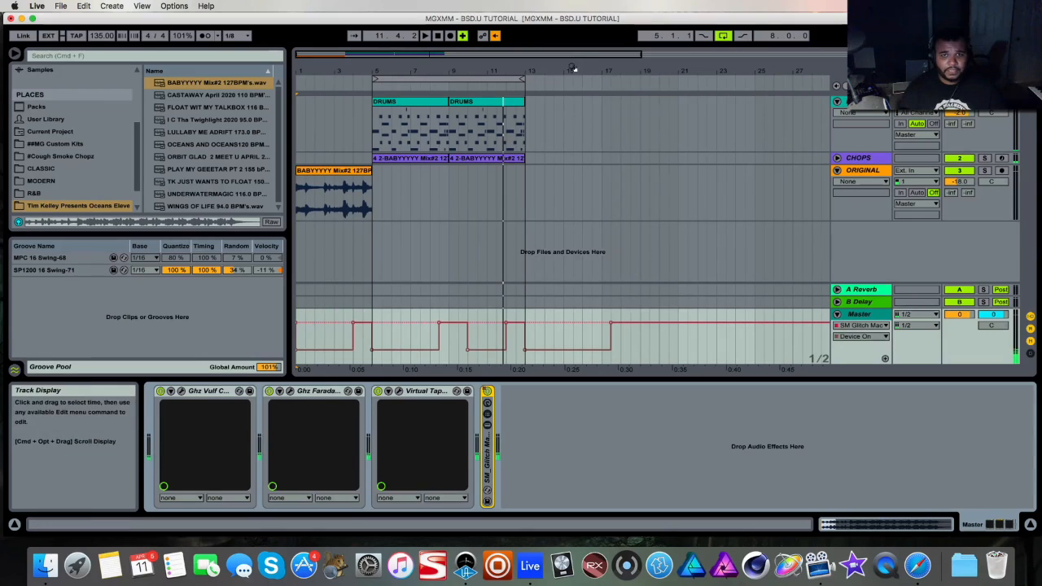
Step: Show the DRUMS track's devices and select the SP1200 16 Swing-71 groove in the Groove Pool
left_click_drag(579, 56, 817, 148)
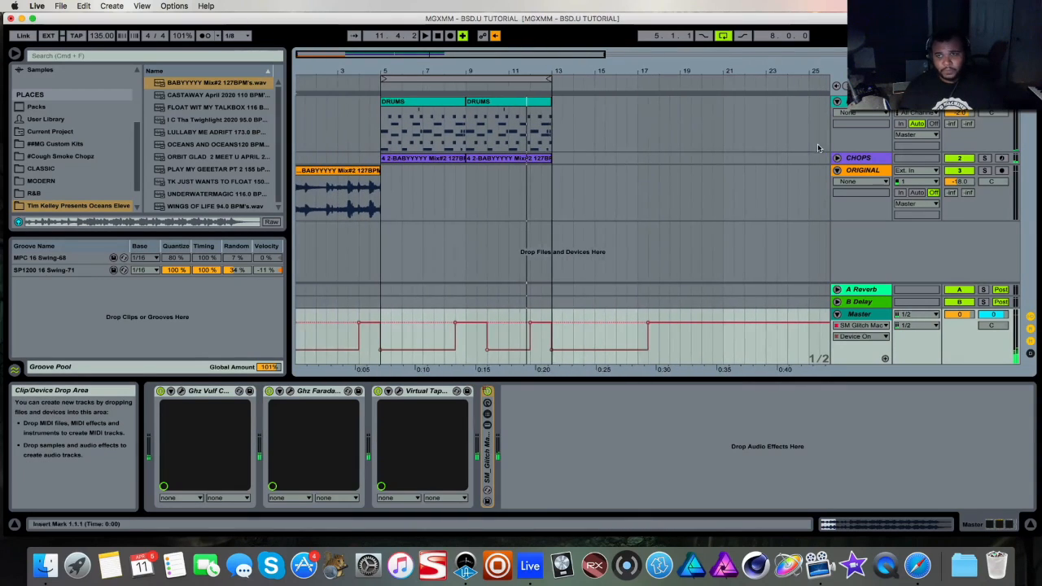
left_click(859, 101)
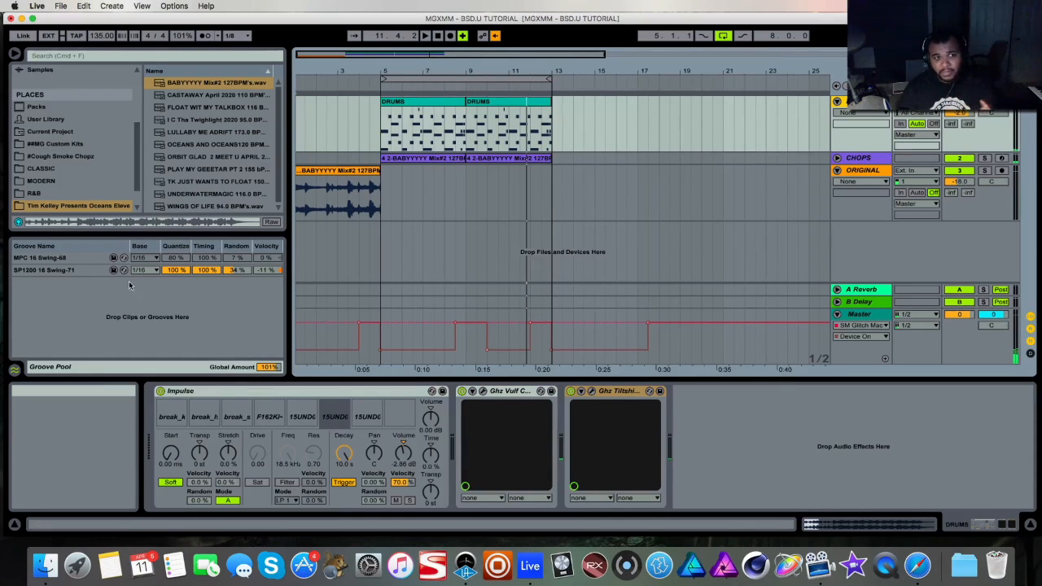
left_click(73, 258)
left_click(71, 270)
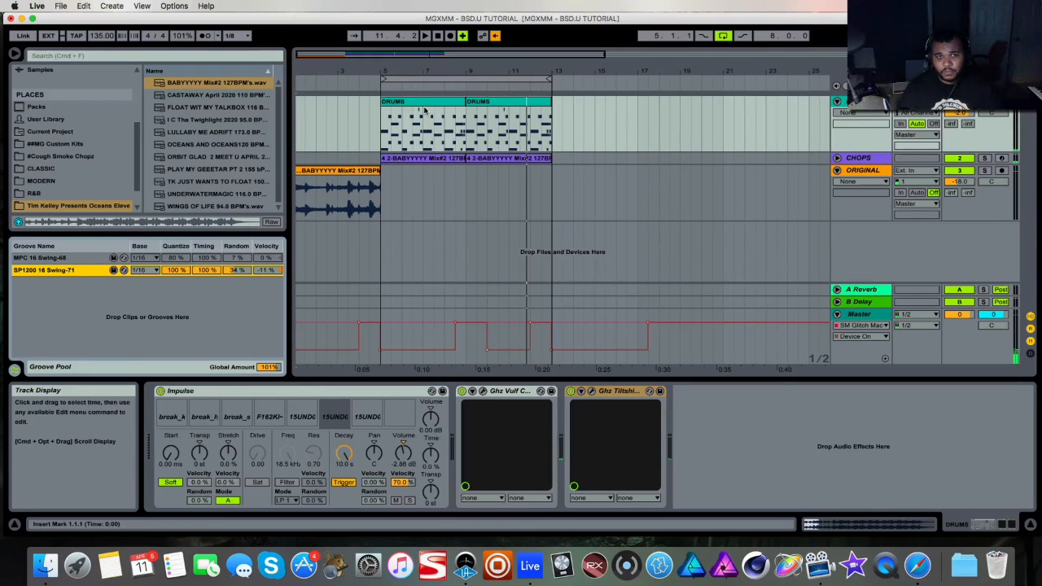
Step: Open the first DRUMS clip in an enlarged note editor and examine the note timing around beat 1.2.3 up close
double_click(424, 110)
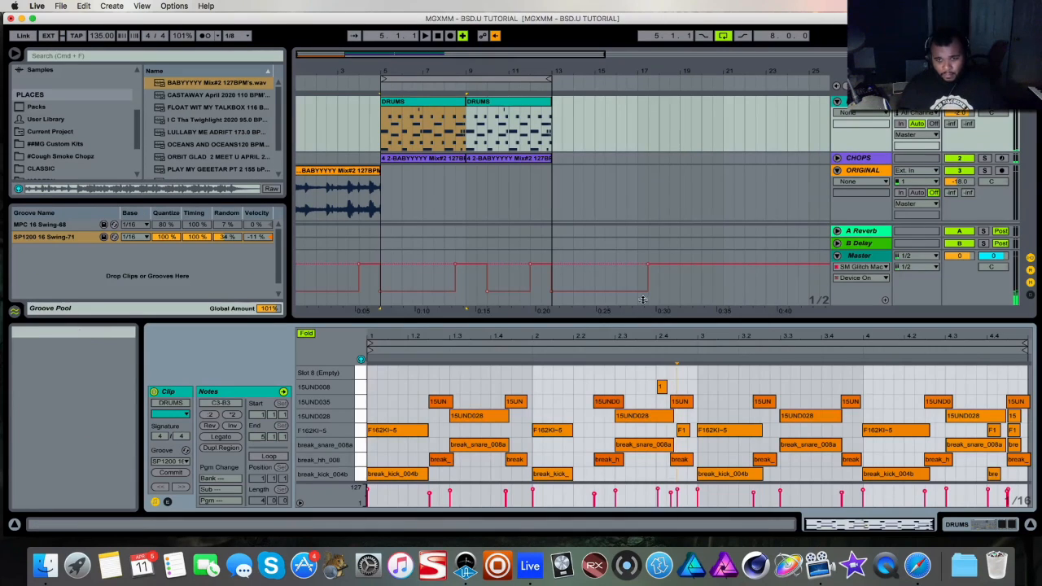
left_click_drag(643, 311, 647, 230)
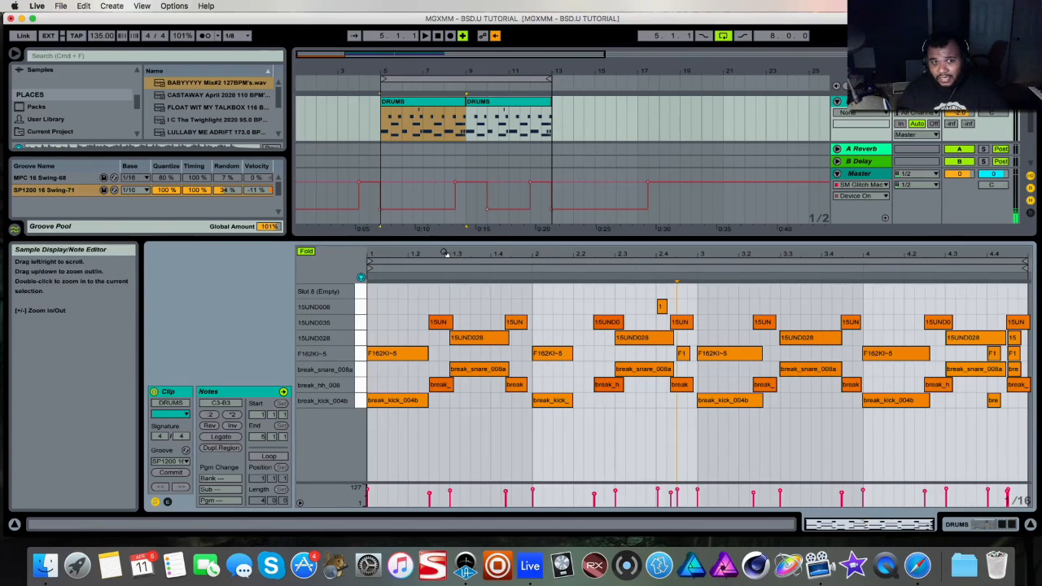
left_click_drag(413, 253, 413, 333)
left_click_drag(777, 257, 626, 256)
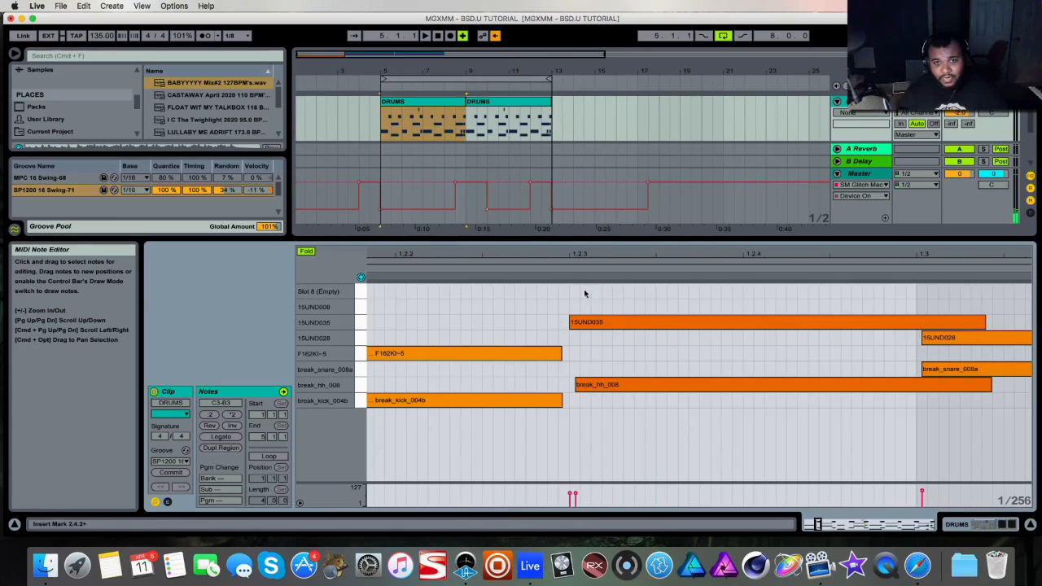
scroll(554, 342, "right", 5)
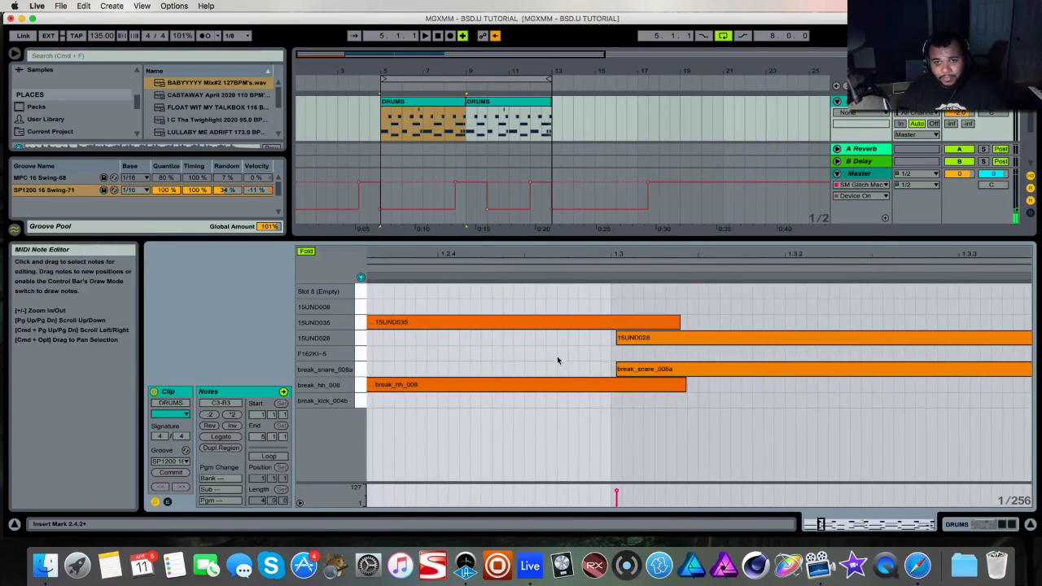
left_click_drag(827, 256, 458, 262)
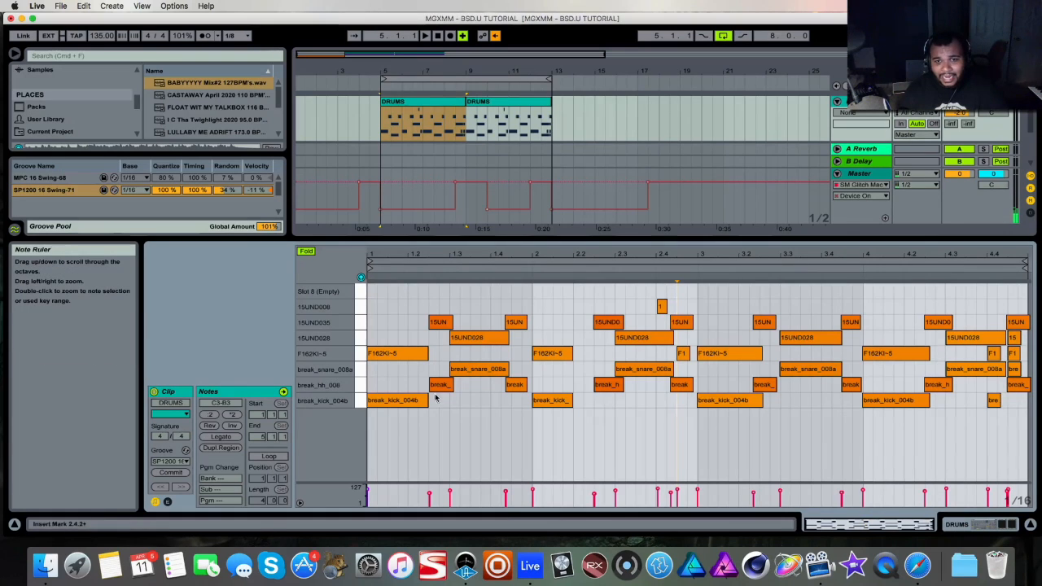
Step: Select all break_hh_008 notes, inspect their offset near beat 1.2.3, and reduce the note editor's height
left_click_drag(413, 378, 1013, 388)
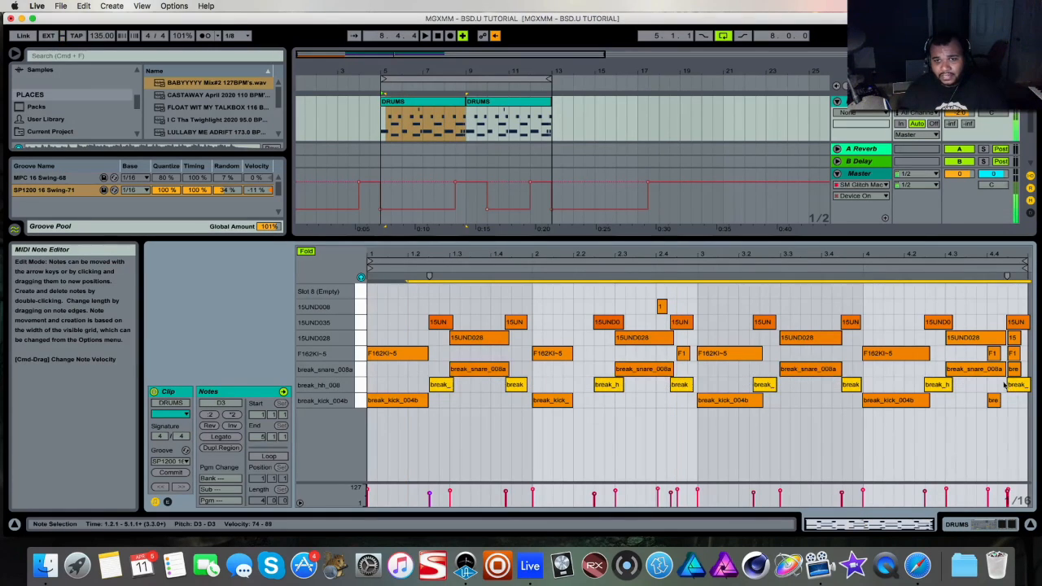
left_click_drag(445, 256, 982, 325)
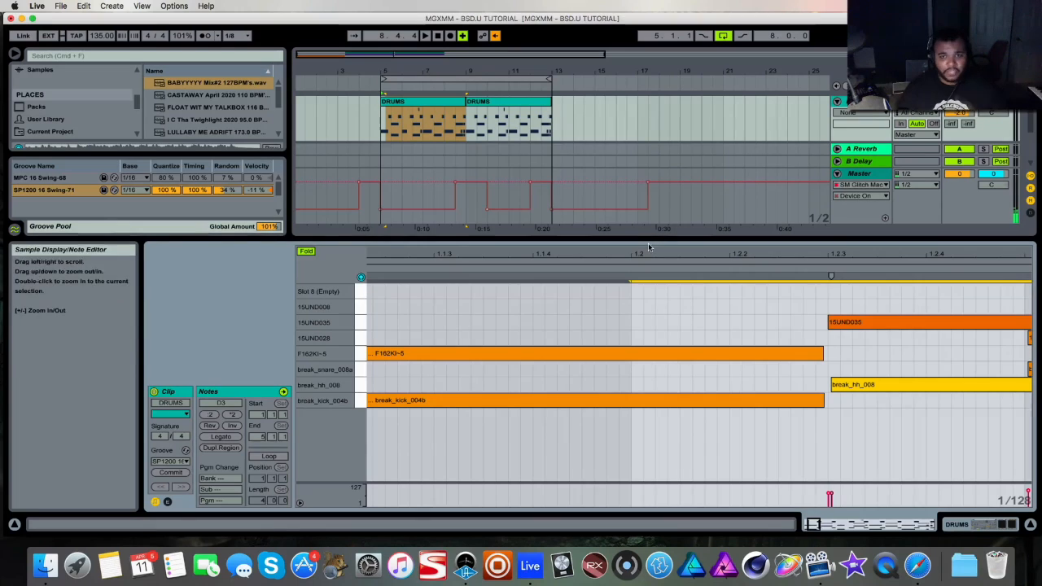
left_click_drag(652, 248, 652, 319)
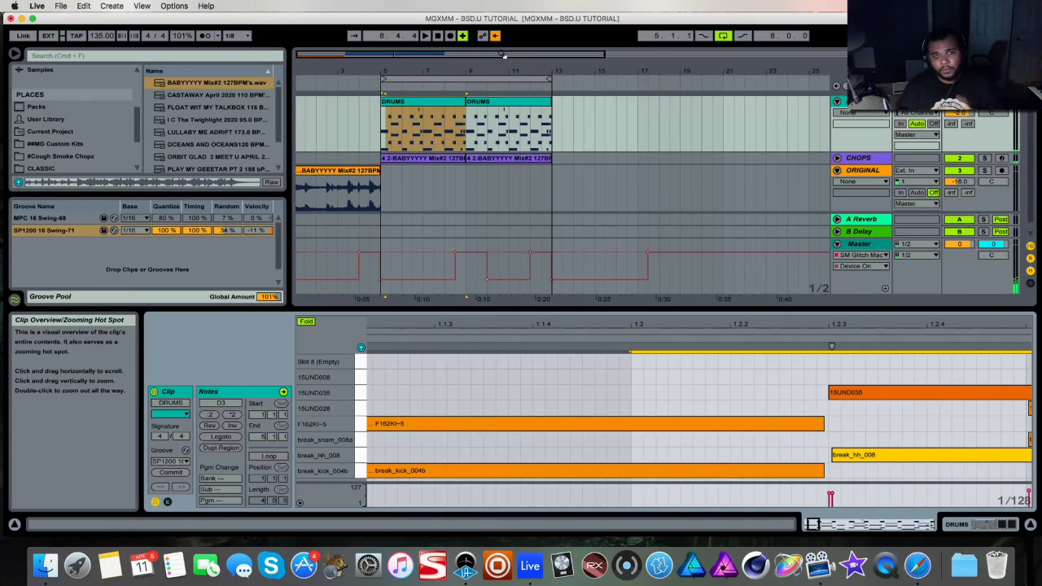
Step: Play the empty section from bar 17 briefly, then set the loop to bars 17–19 and select that range on the DRUMS track
left_click_drag(503, 54, 618, 55)
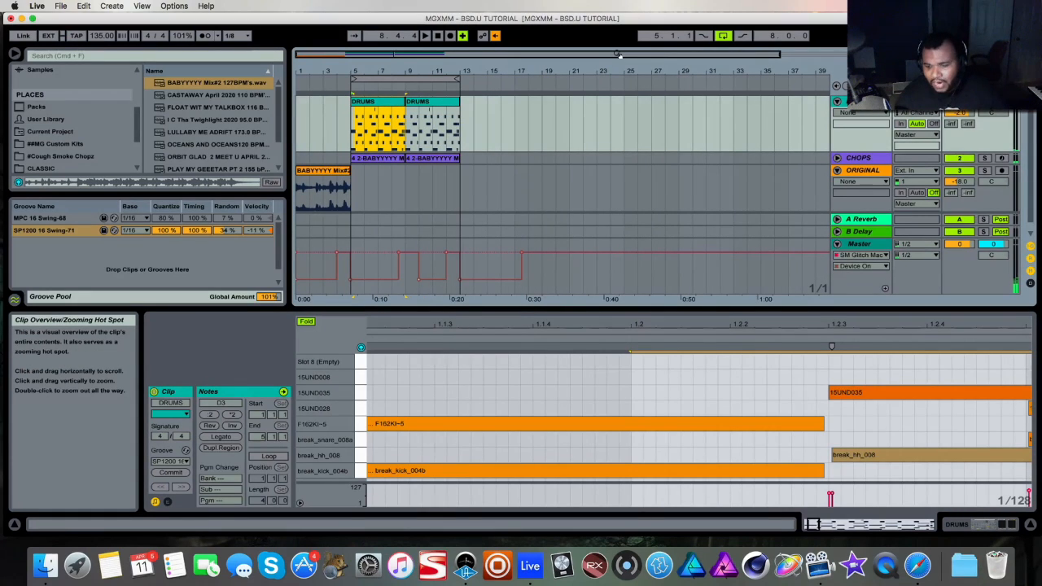
left_click_drag(619, 55, 586, 51)
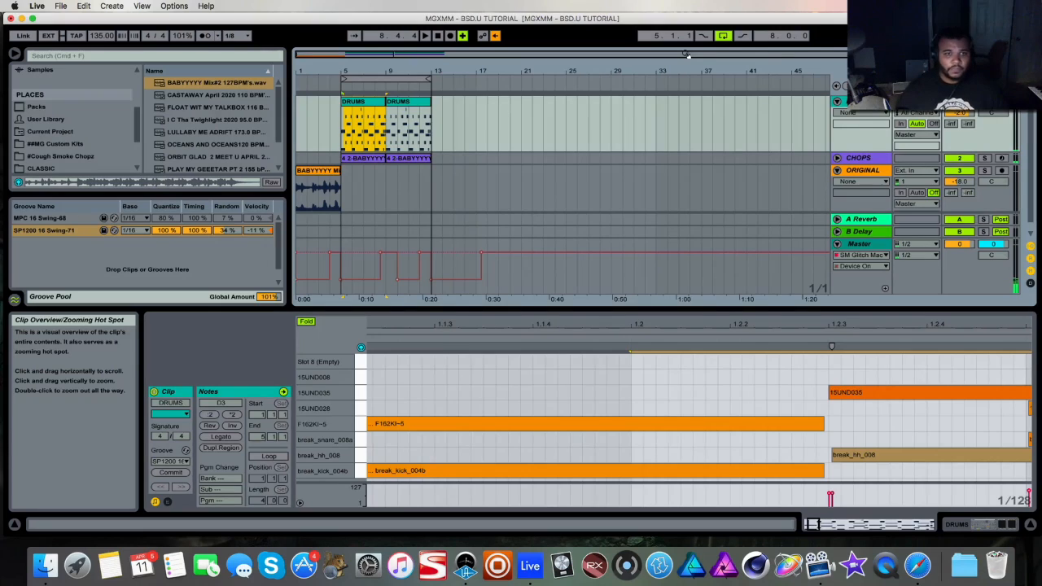
left_click_drag(466, 54, 518, 99)
left_click(499, 108)
key("space")
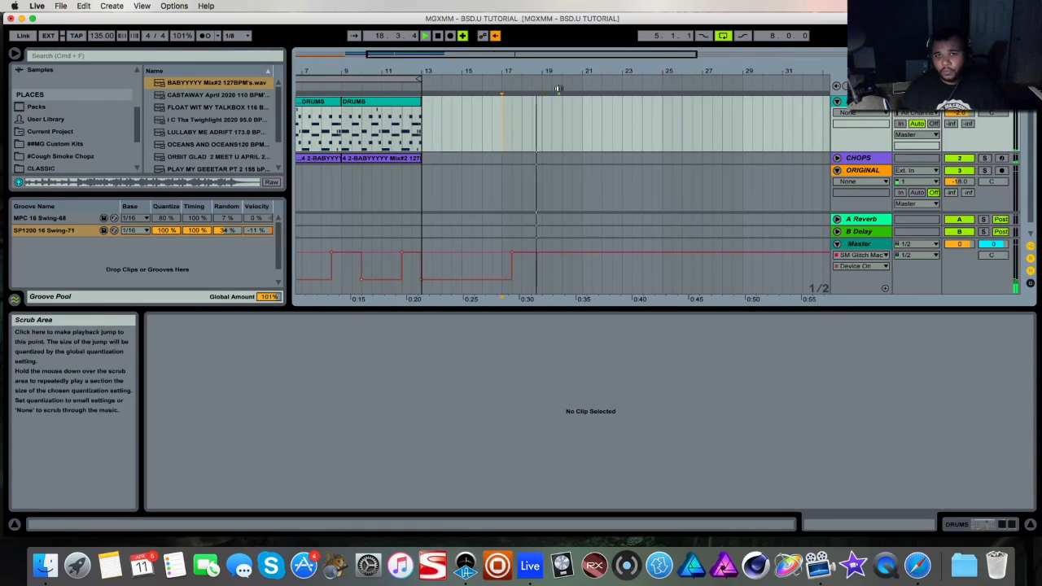
key("space")
left_click_drag(404, 79, 539, 82)
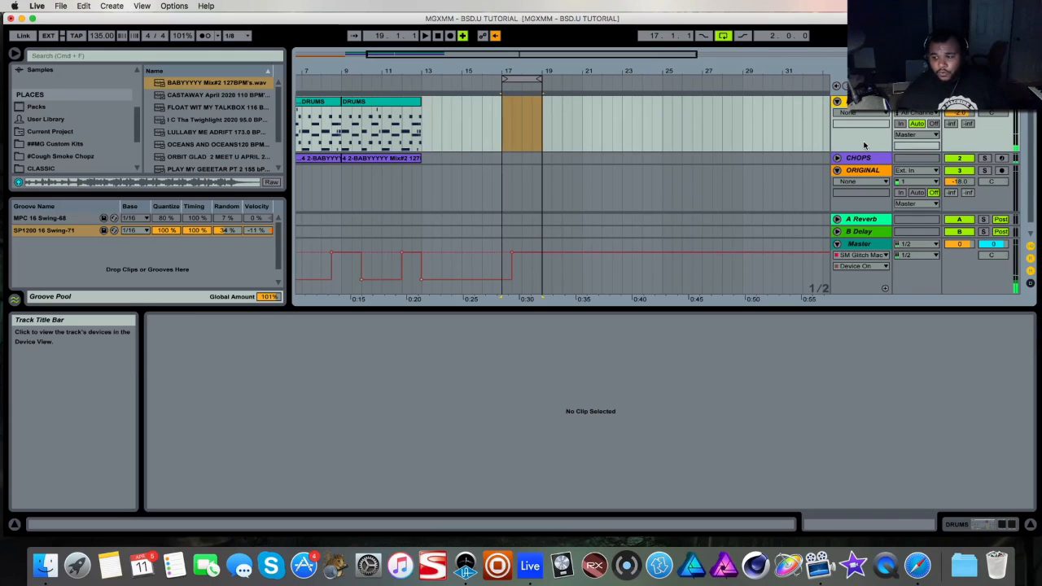
left_click(505, 130)
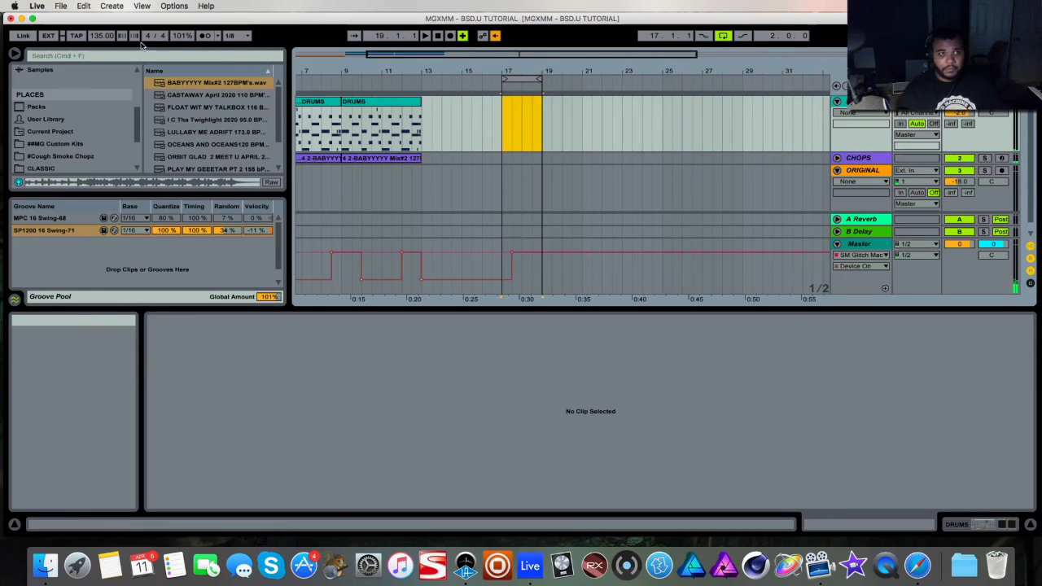
Step: Record a new drum pattern on the DRUMS track across bars 17–19
left_click(450, 36)
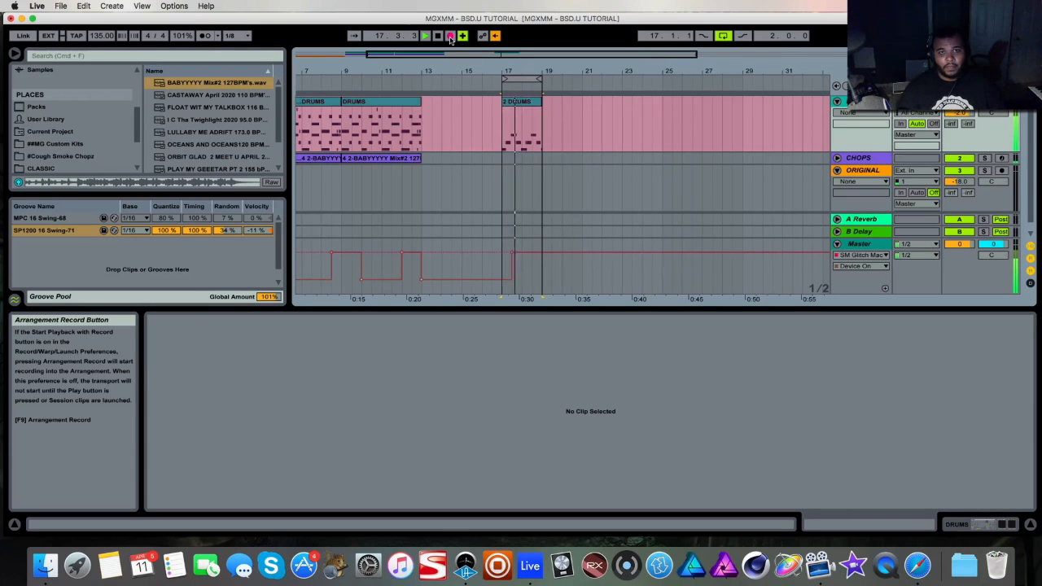
left_click(450, 36)
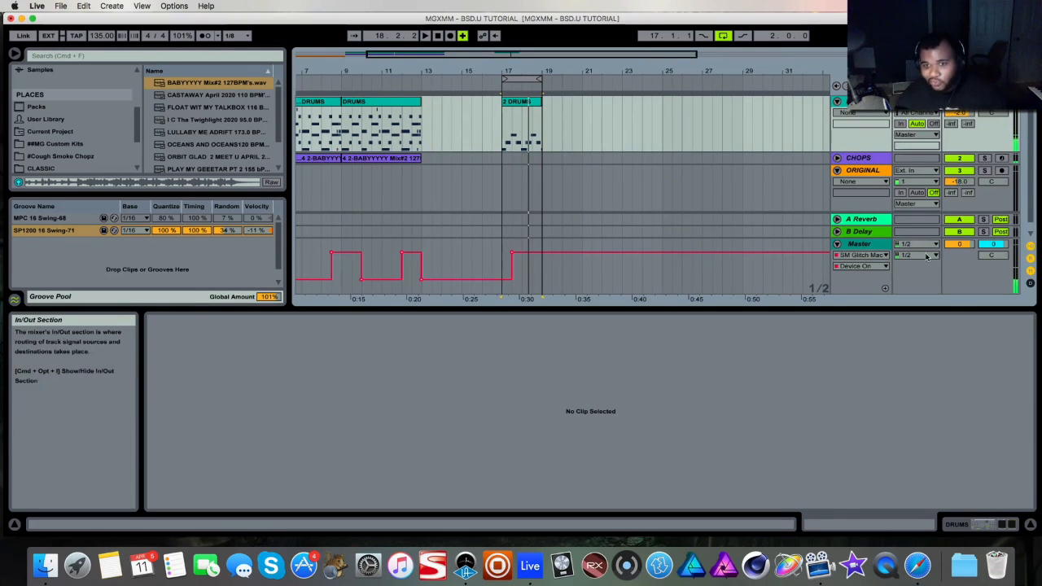
Step: Show the Master track's devices and switch off the SM Glitch Machine
left_click(857, 255)
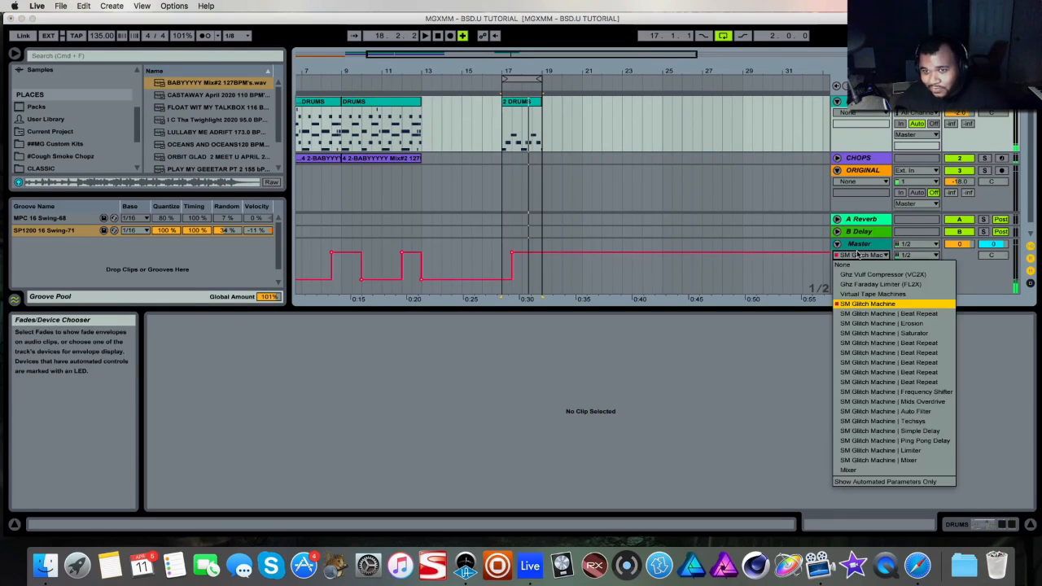
left_click(873, 304)
left_click(984, 524)
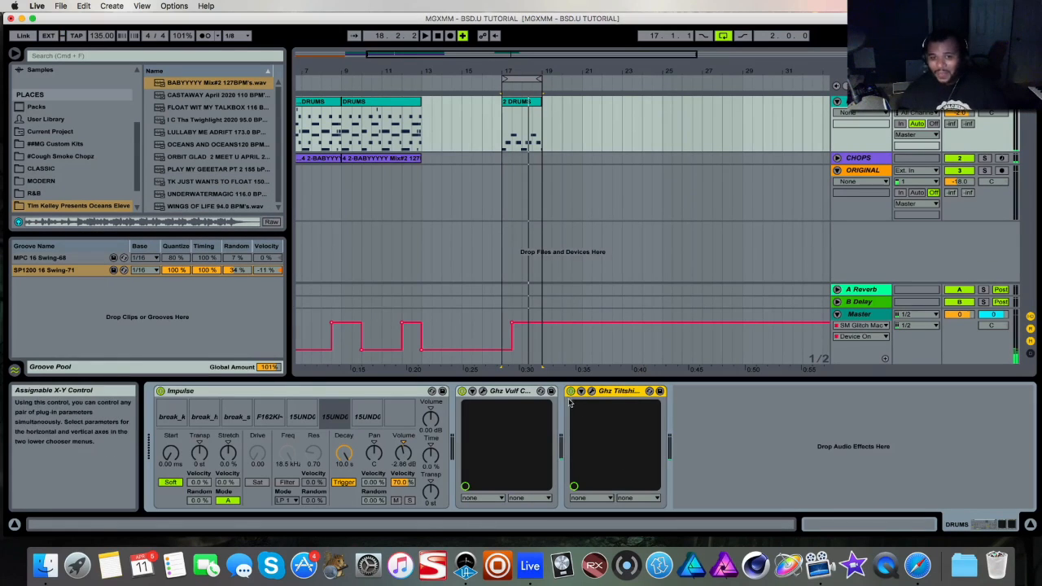
left_click(868, 315)
left_click(487, 392)
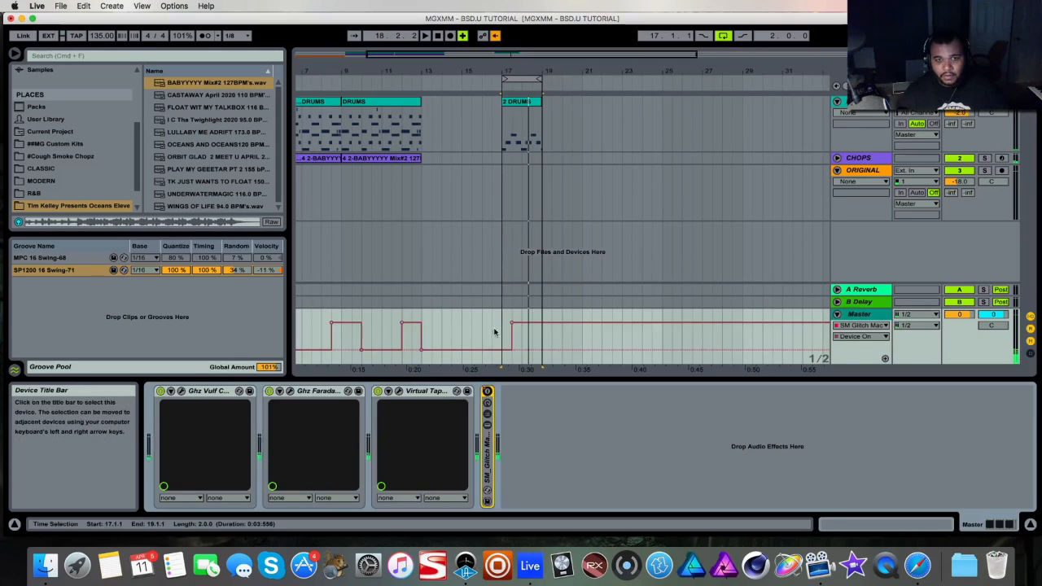
Step: Play the recorded drums from bar 17 and set the Master track's automation display to None
left_click(501, 218)
key("space")
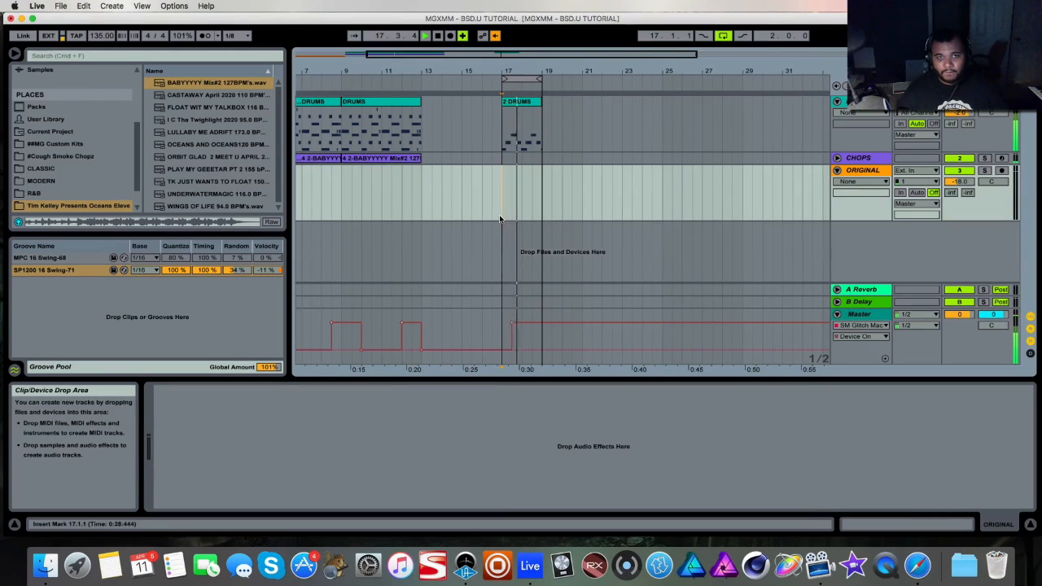
key("space")
left_click(858, 325)
left_click(850, 336)
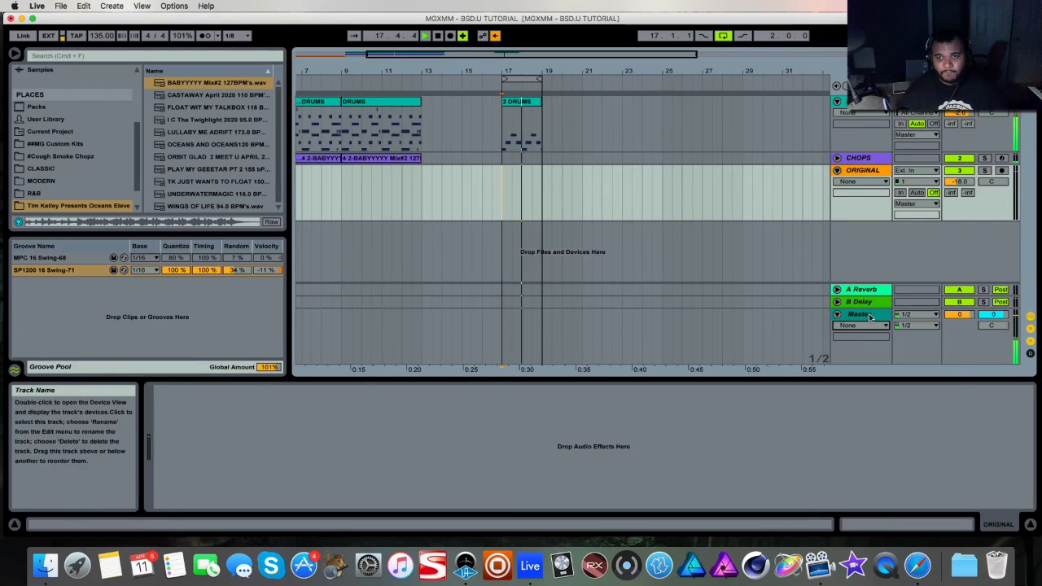
left_click(868, 315)
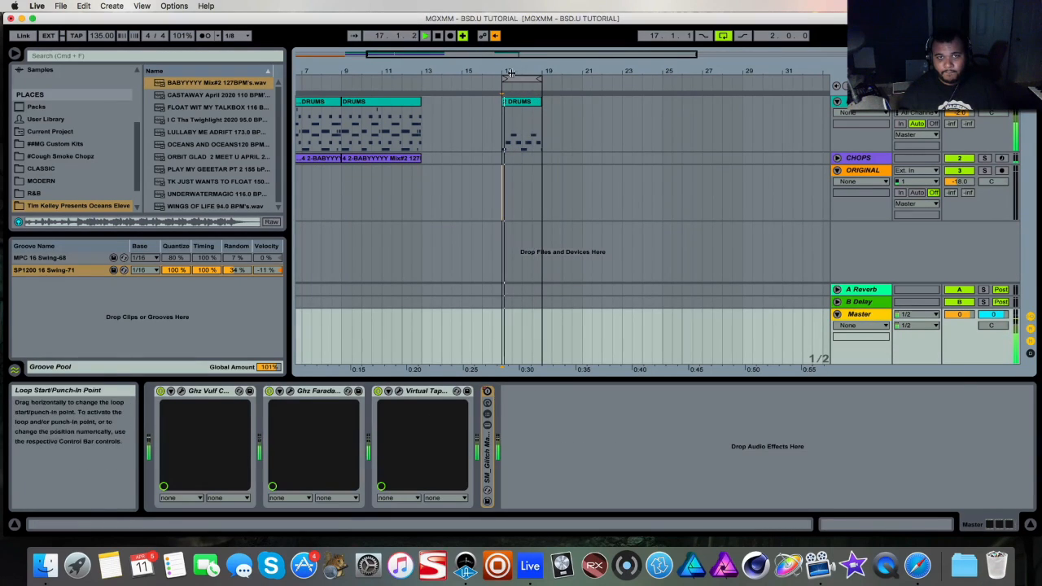
Step: Stop playback and add the recorded 2 DRUMS clip's timing to the Groove Pool as a new groove
left_click_drag(519, 57, 514, 58)
key("space")
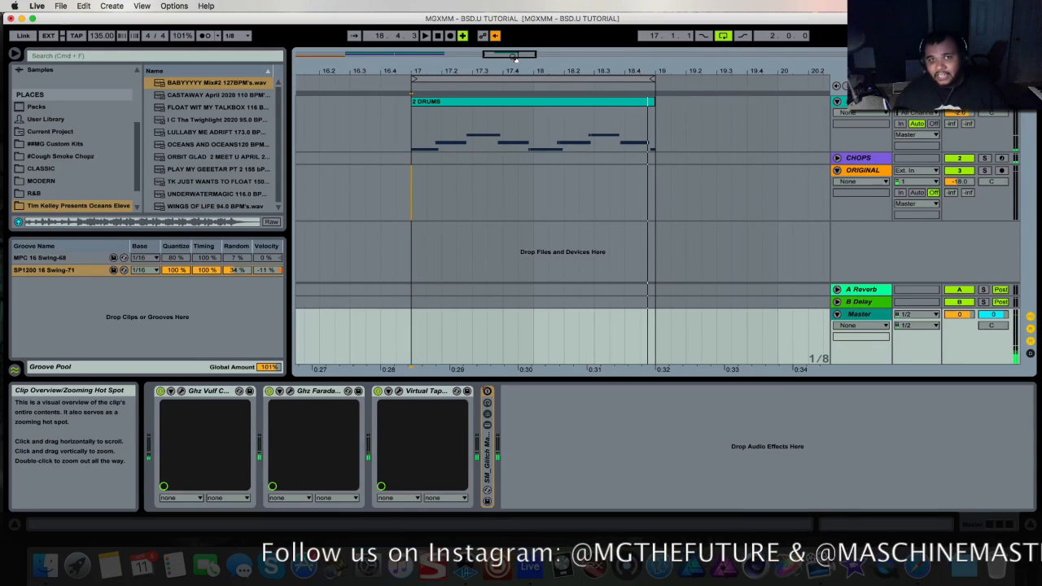
left_click(630, 102)
left_click_drag(621, 103, 231, 308)
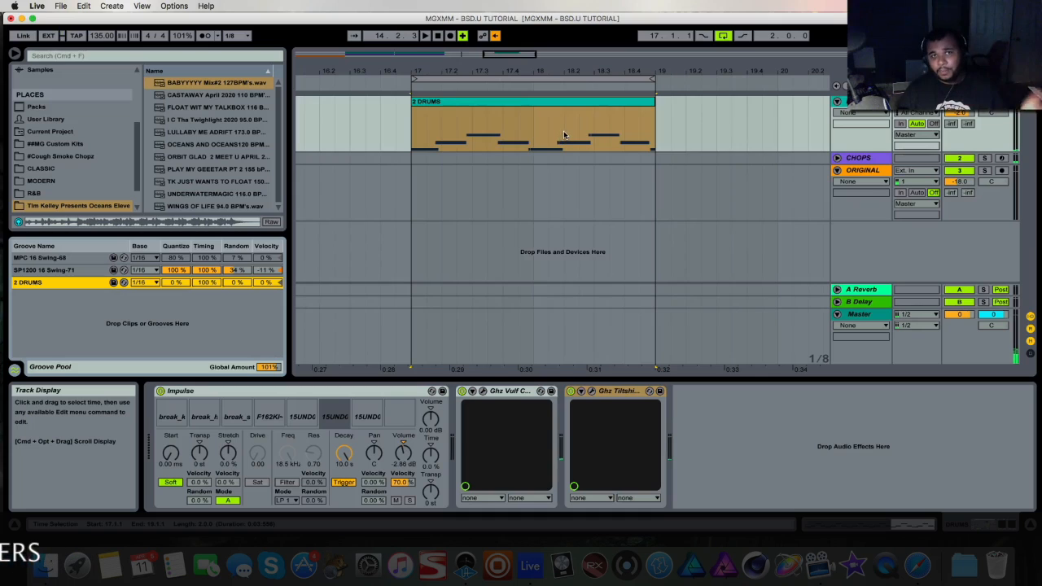
Step: Listen to the recorded 2 DRUMS clip looping from bar 17, and stop playback
left_click(410, 200)
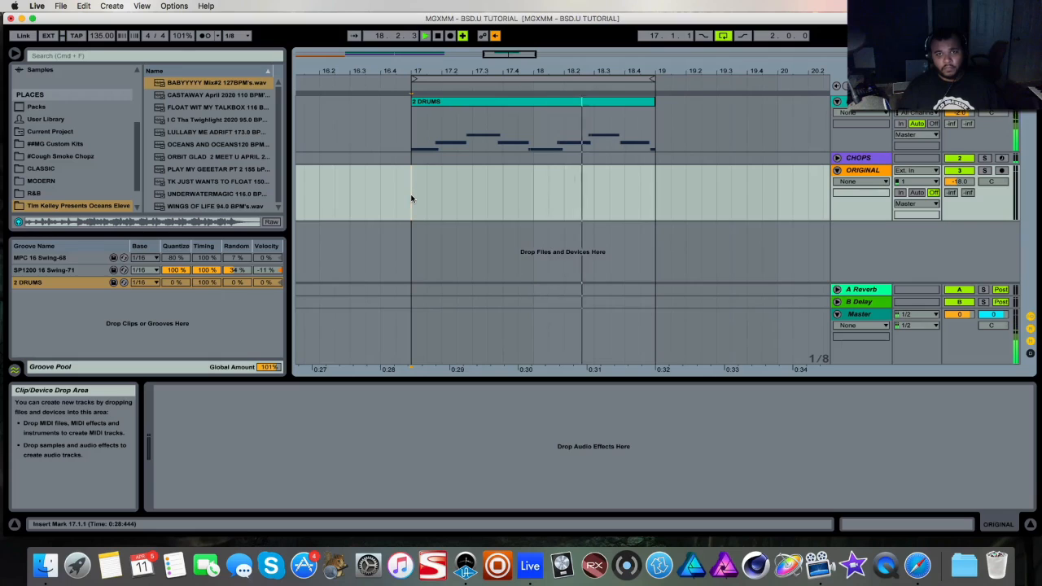
key("space")
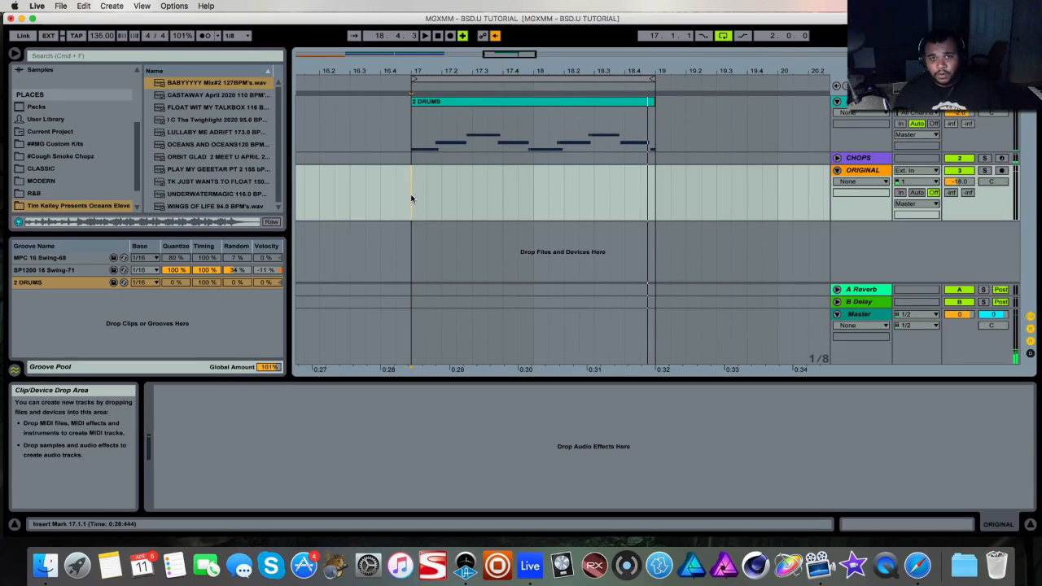
Step: Set the loop to bars 5–13 around the drum and chop clips and play the beat from bar 5
mouse_move(506, 56)
left_mouse_down()
mouse_move(506, 26)
mouse_move(536, 49)
mouse_move(535, 65)
mouse_move(501, 64)
mouse_move(502, 47)
left_mouse_up()
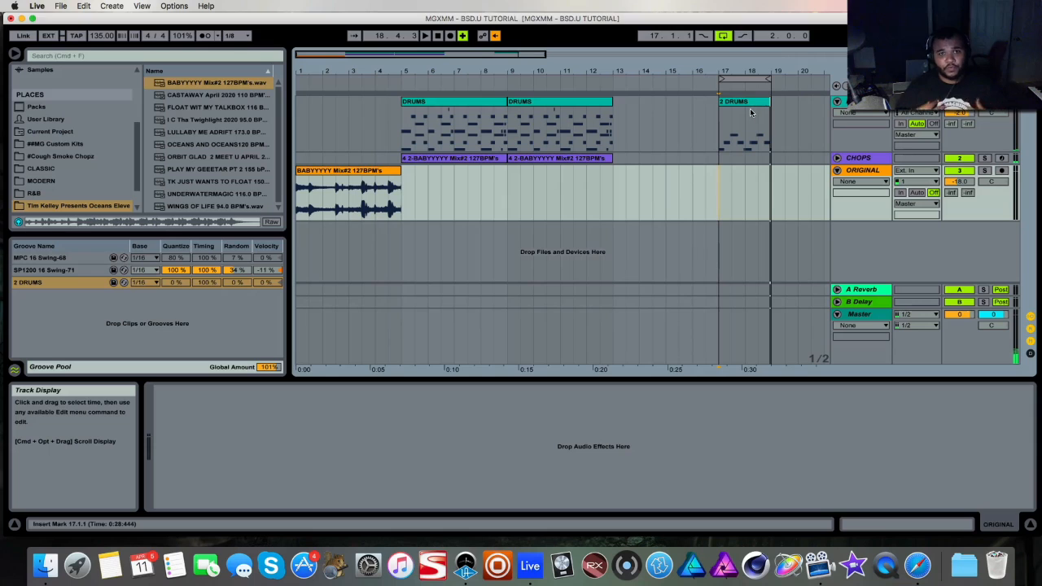
left_click_drag(765, 79, 612, 79)
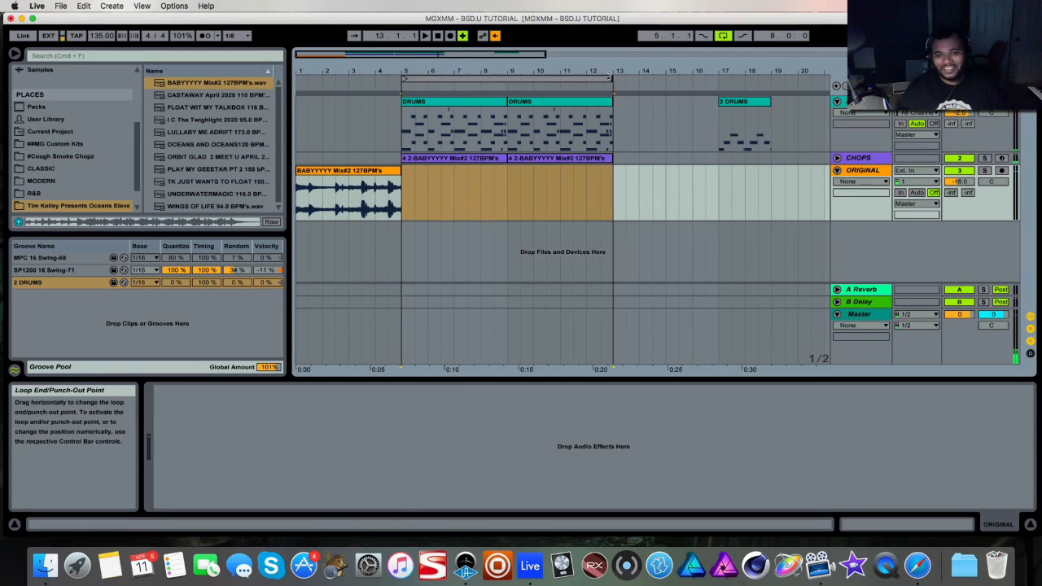
left_click(399, 265)
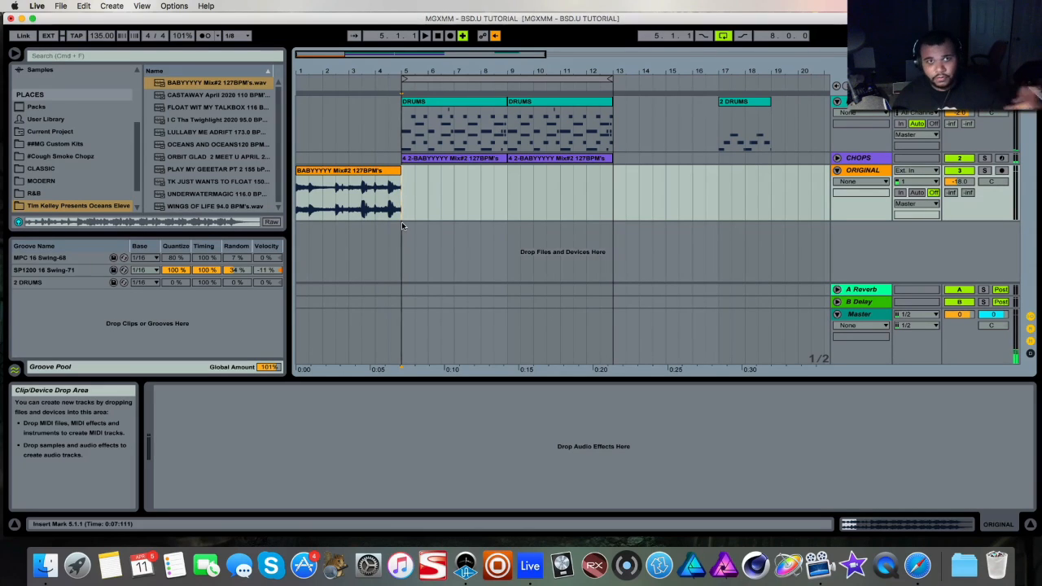
key("space")
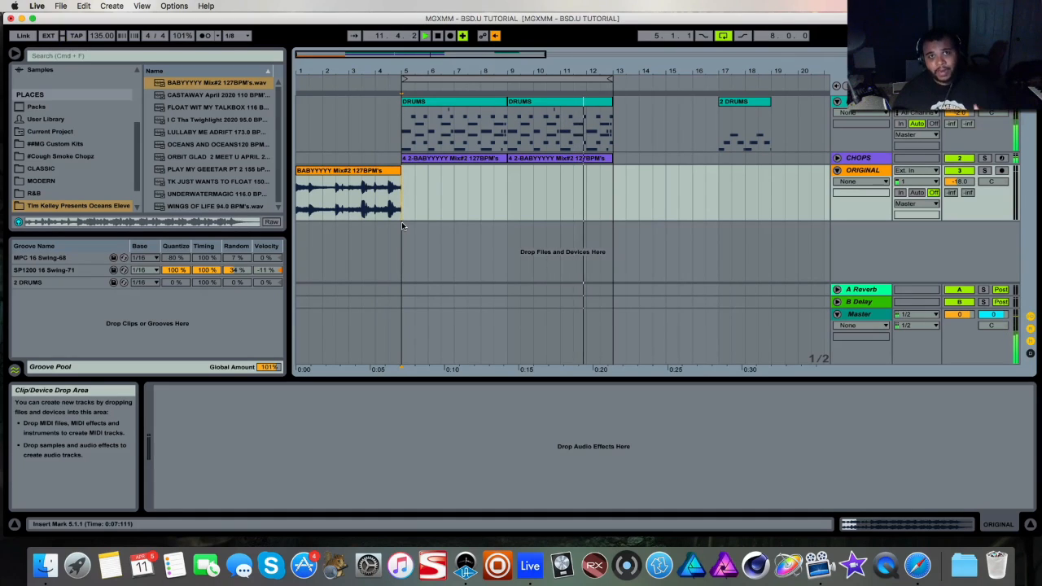
key("space")
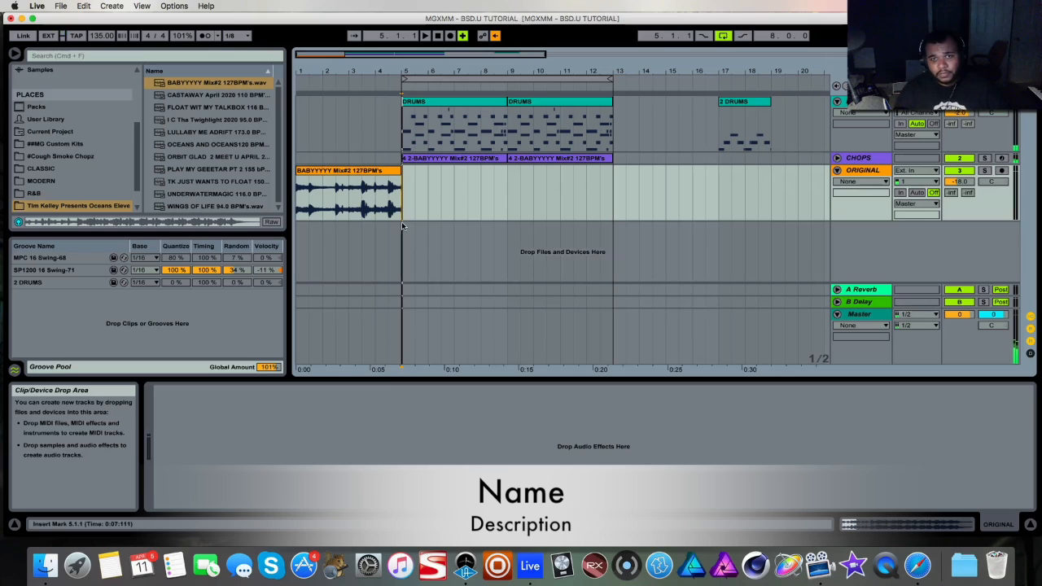